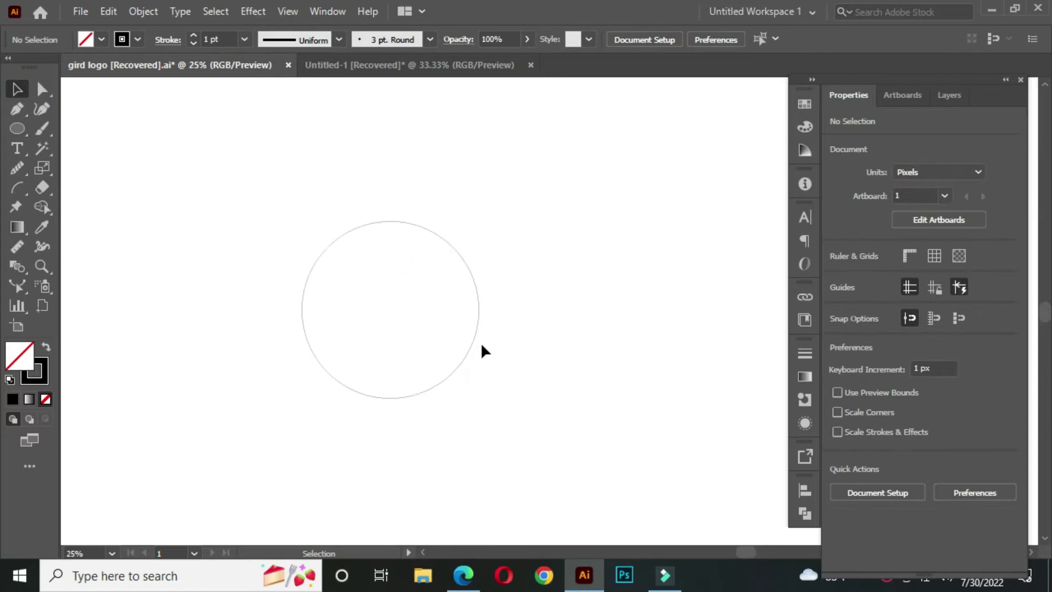
# Set the circle's stroke weight to 2 pt and deselect it.
pyautogui.click(325, 246)
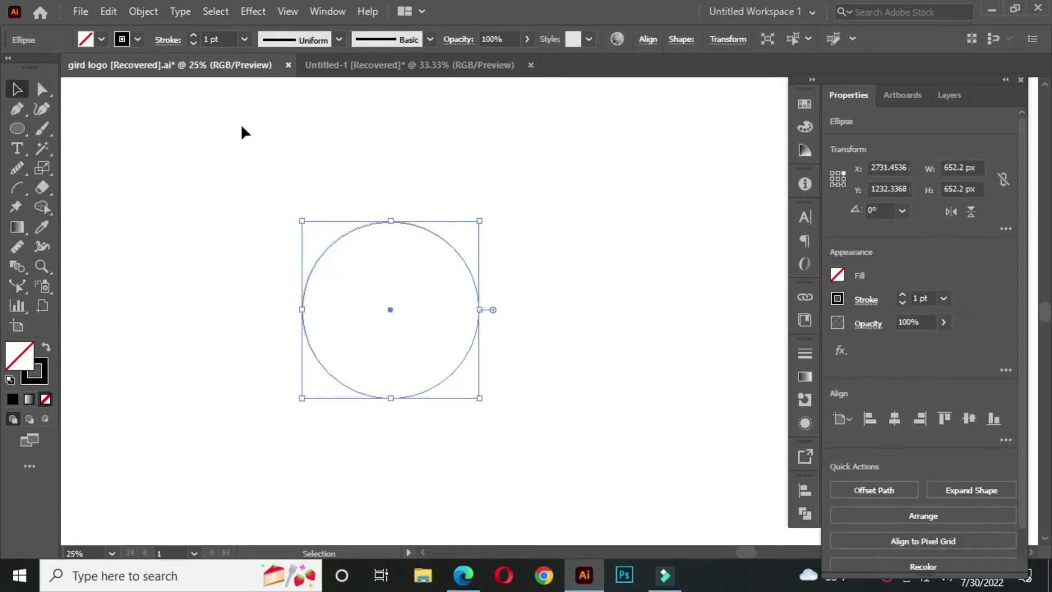
pyautogui.click(217, 35)
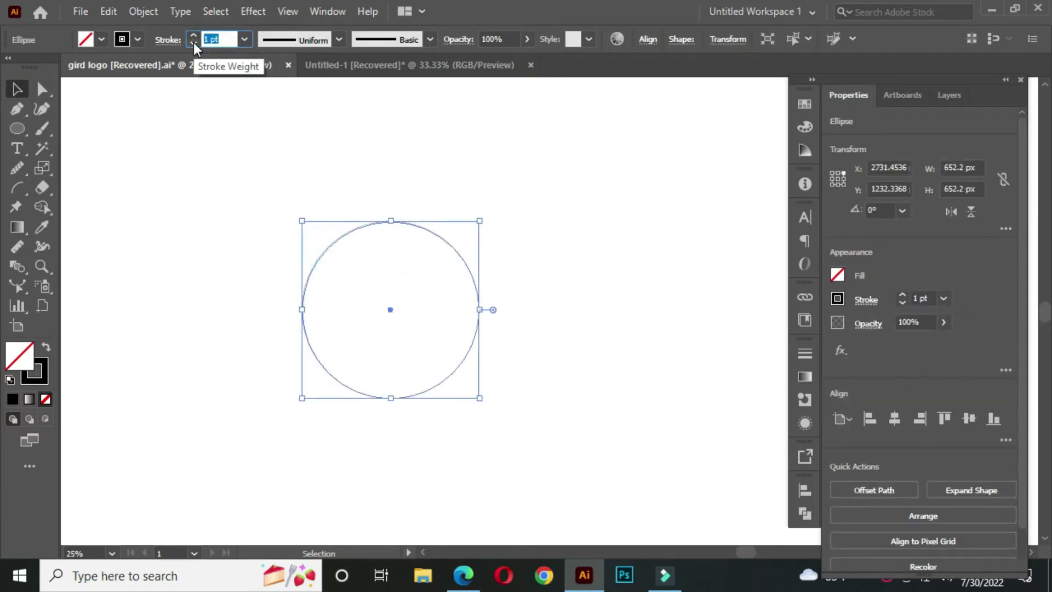
pyautogui.click(159, 148)
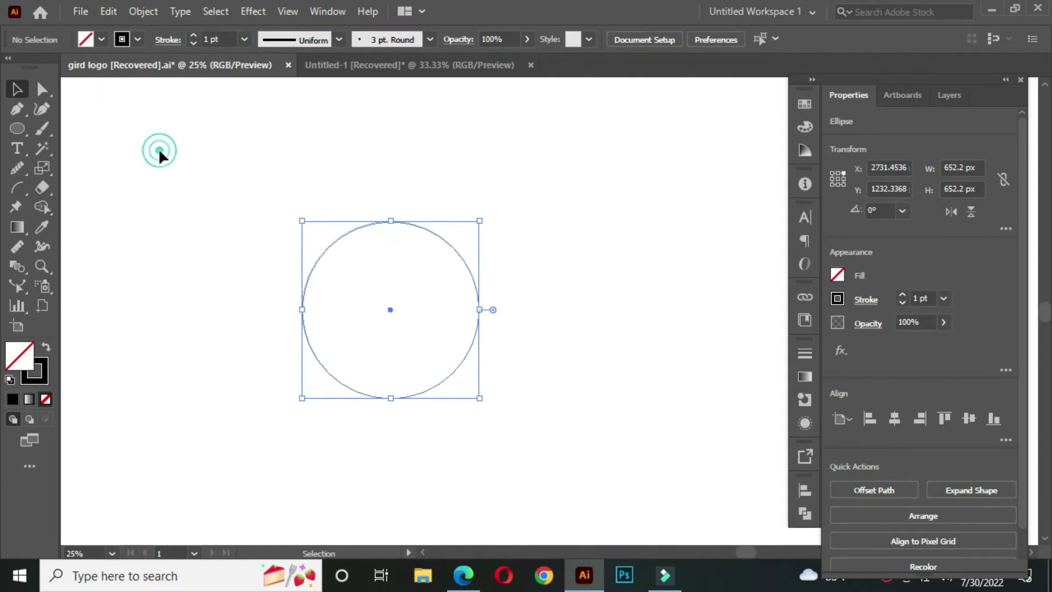
# Duplicate the circle horizontally to the right by half its diameter, so each circle passes through the other's center.
pyautogui.press('alt')
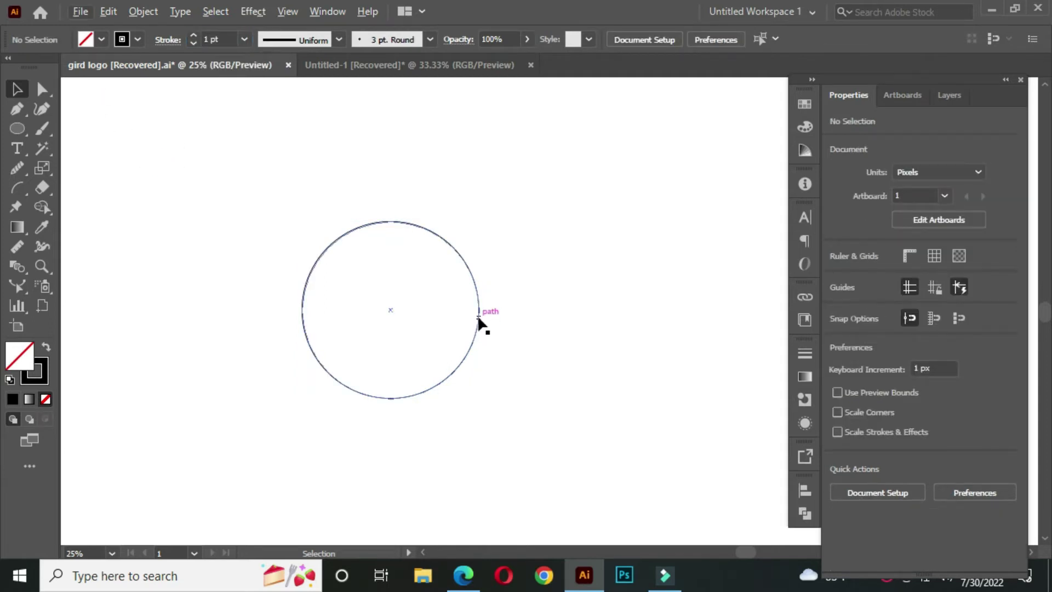
pyautogui.click(478, 316)
pyautogui.moveTo(478, 317); pyautogui.dragTo(567, 319)
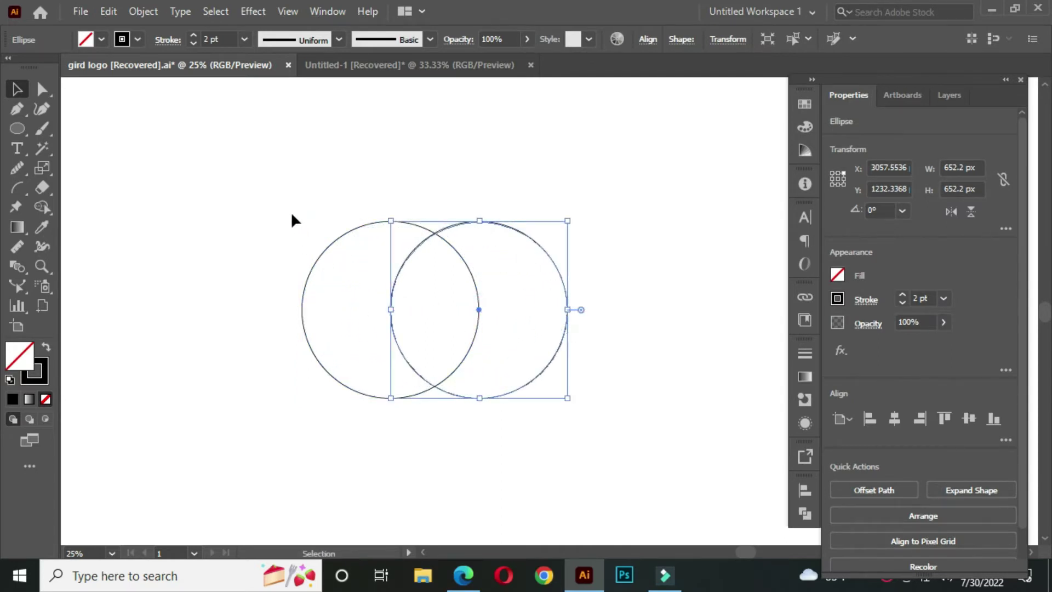
# Duplicate both circles straight upward by half a diameter to form a two-by-two cluster of overlapping circles.
pyautogui.moveTo(260, 177); pyautogui.dragTo(573, 383)
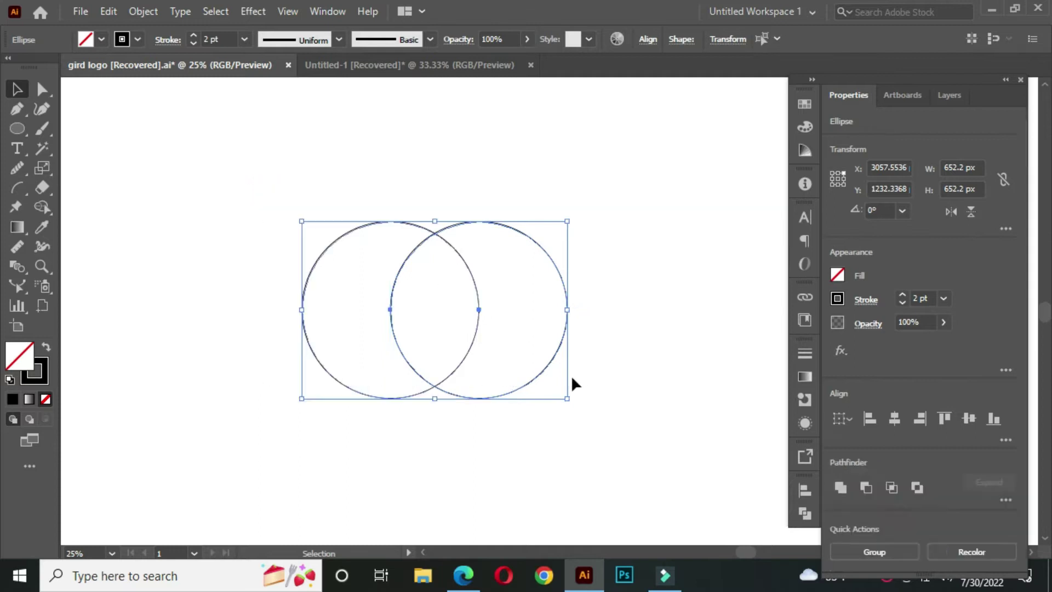
pyautogui.moveTo(461, 364); pyautogui.dragTo(468, 271)
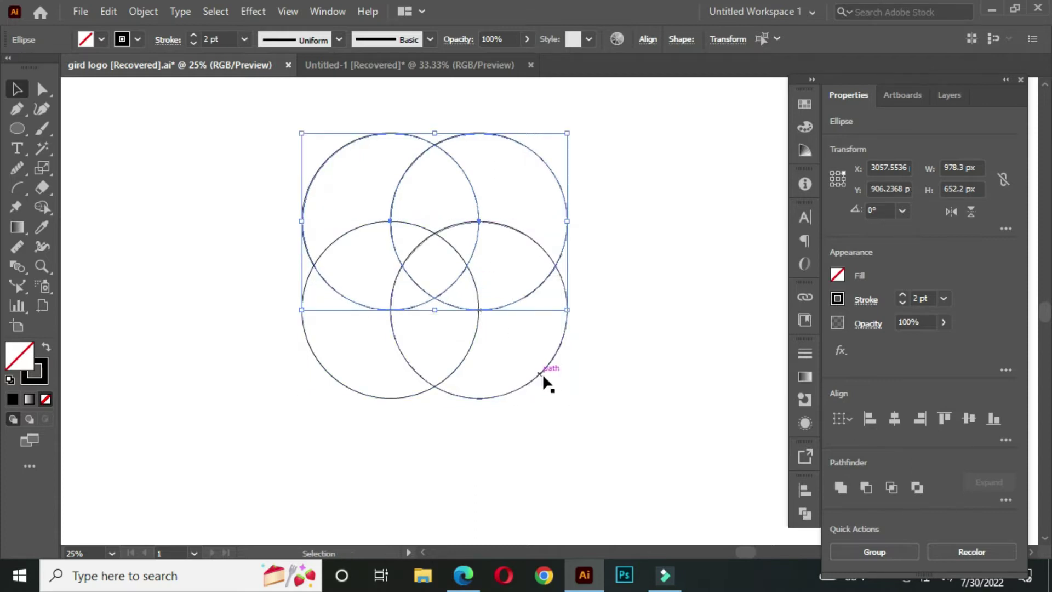
pyautogui.moveTo(568, 360); pyautogui.dragTo(553, 378)
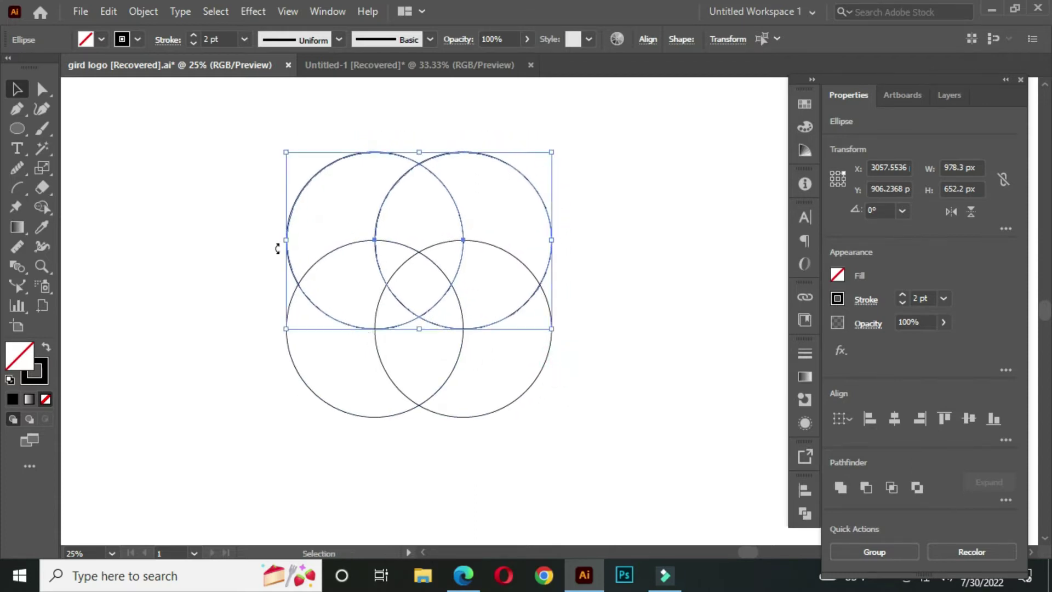
pyautogui.click(217, 155)
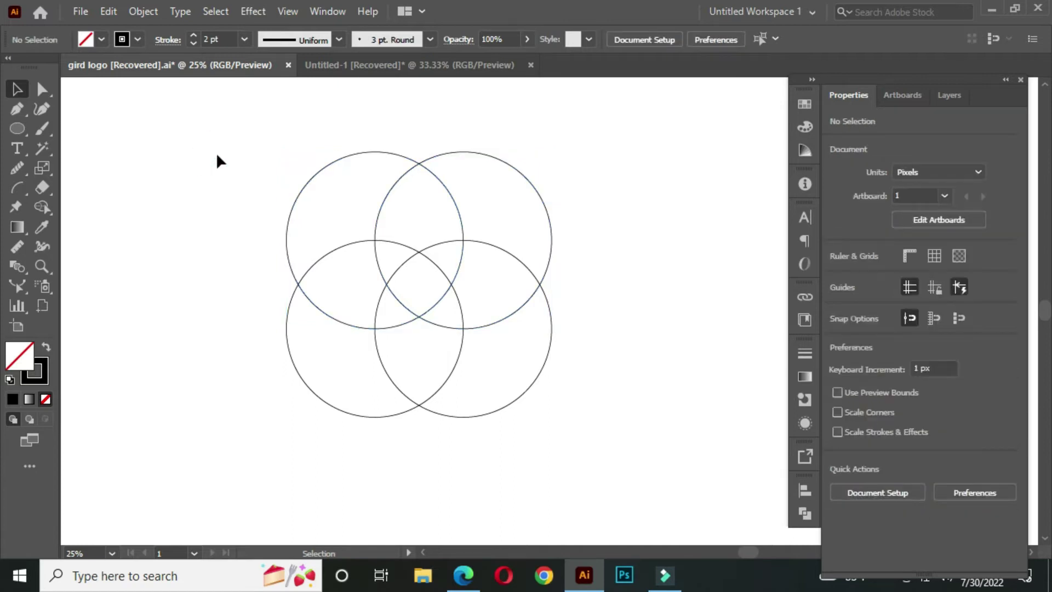
# Remove all regions of the four circles with the Shape Builder tool except the shield-shaped overlap between the lower two circles.
pyautogui.moveTo(199, 138); pyautogui.dragTo(659, 455)
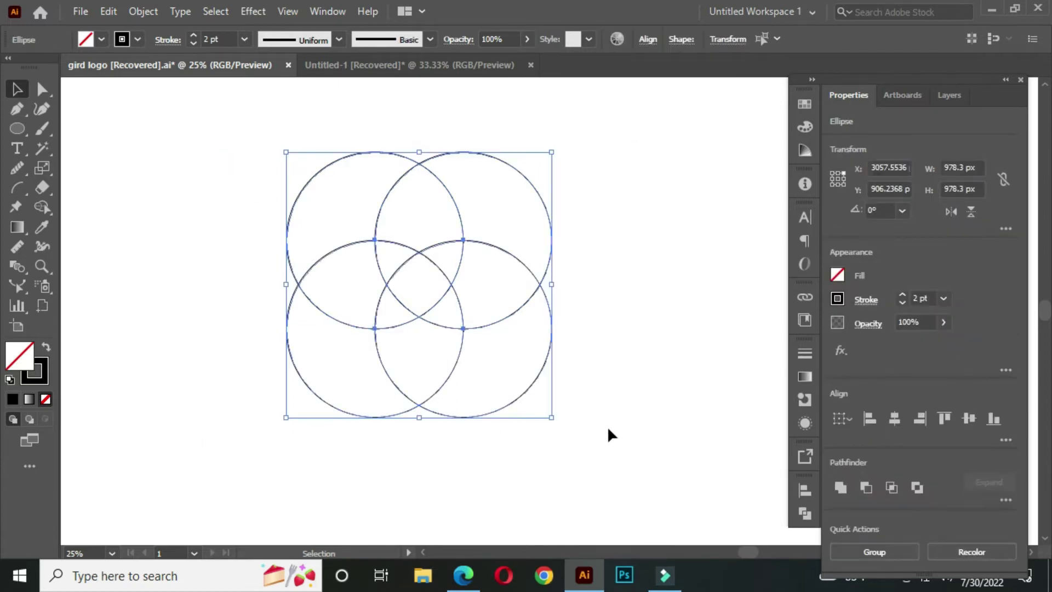
pyautogui.click(47, 205)
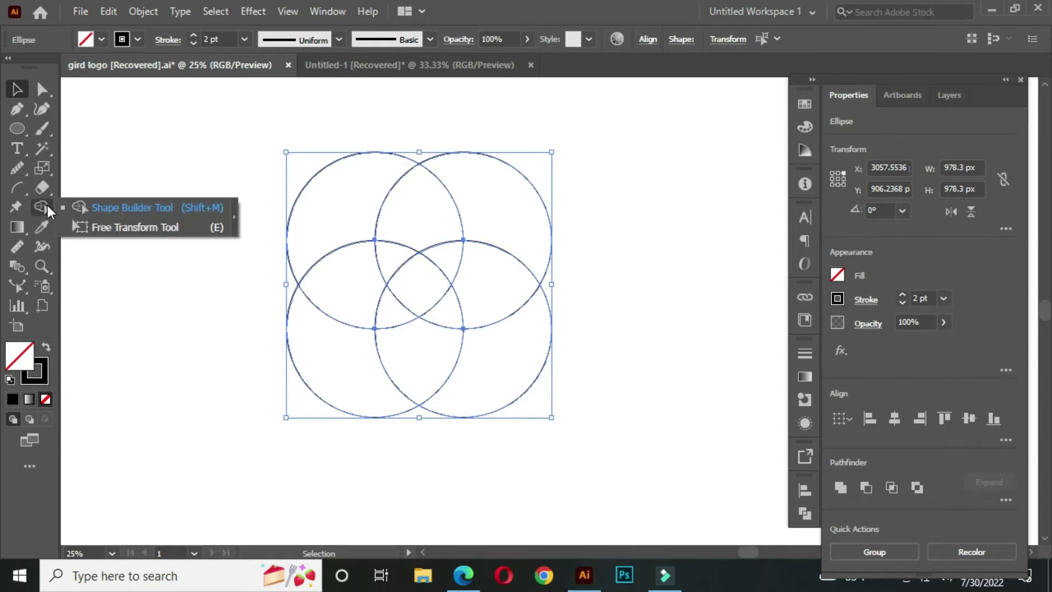
pyautogui.click(133, 207)
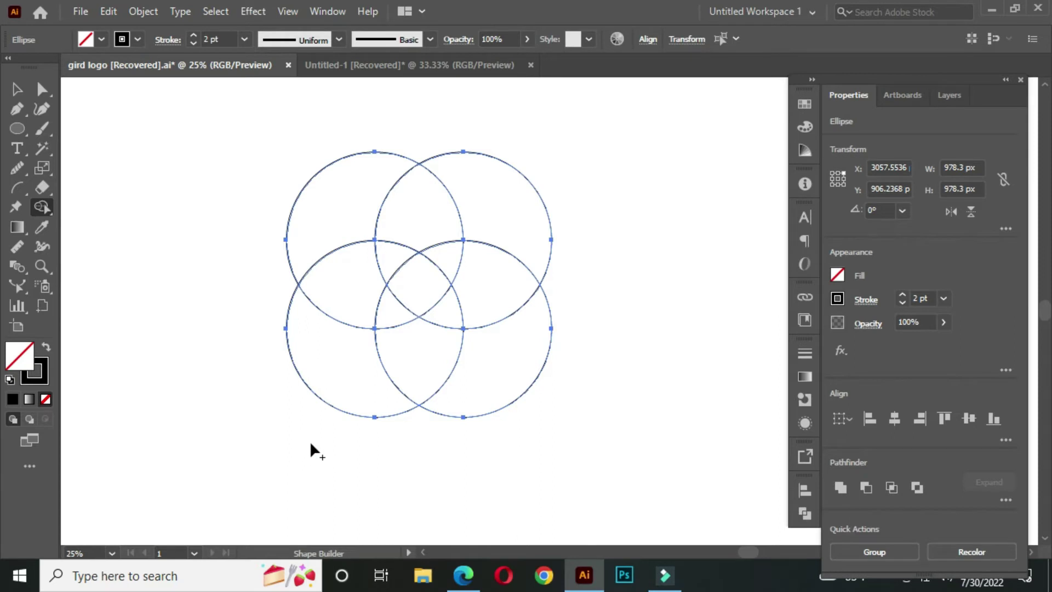
pyautogui.moveTo(311, 444)
pyautogui.mouseDown()
pyautogui.moveTo(322, 327)
pyautogui.moveTo(346, 283)
pyautogui.moveTo(381, 253)
pyautogui.mouseUp()
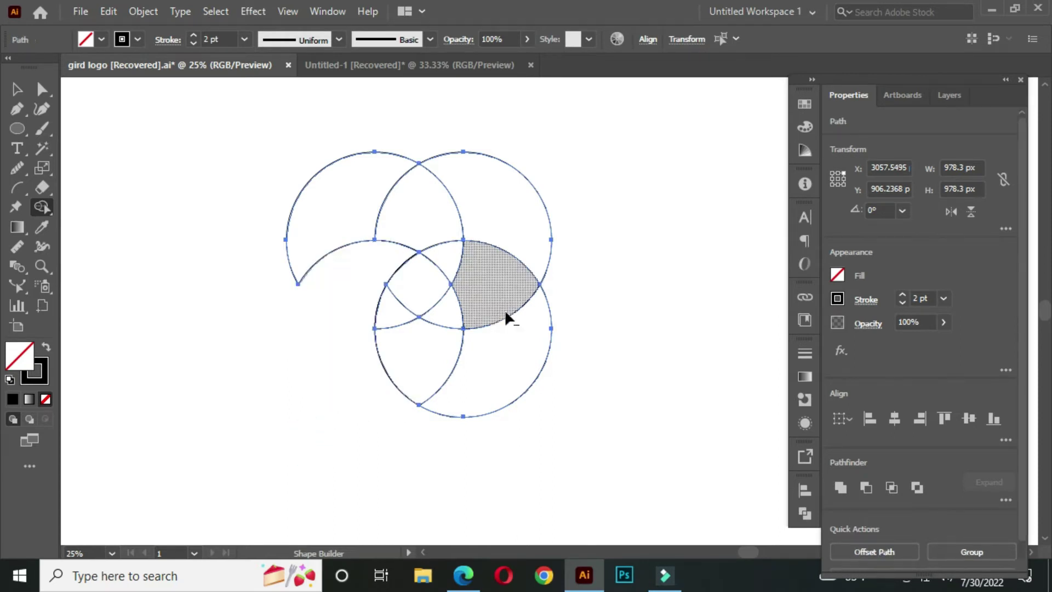
pyautogui.moveTo(530, 413)
pyautogui.mouseDown()
pyautogui.moveTo(494, 307)
pyautogui.moveTo(451, 262)
pyautogui.mouseUp()
pyautogui.moveTo(245, 211); pyautogui.dragTo(545, 215)
pyautogui.moveTo(349, 305); pyautogui.dragTo(472, 307)
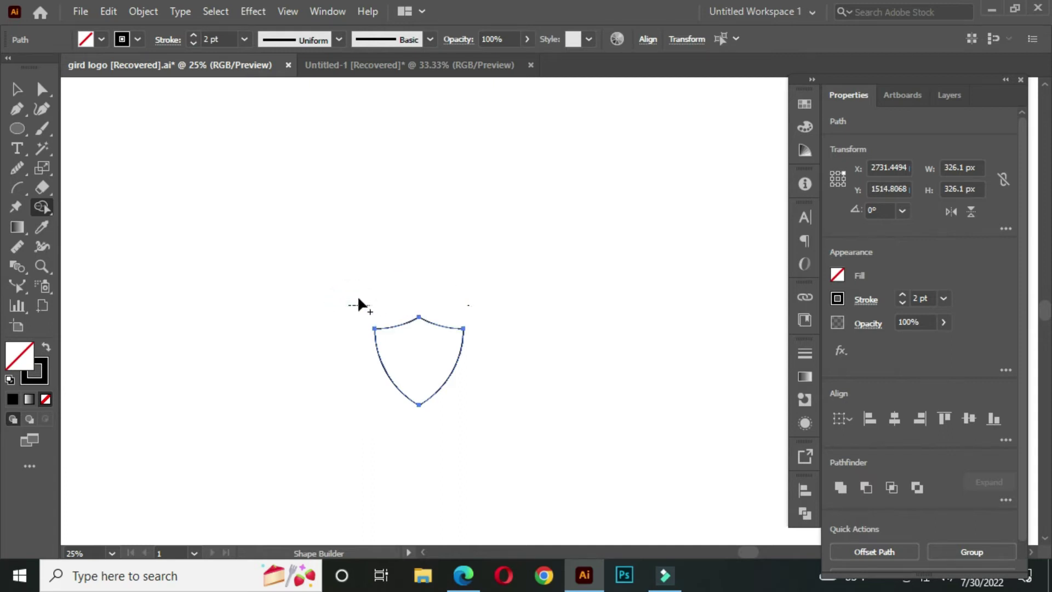
# Enlarge the shield proportionally to about 392 px and move it to the left, clearing the middle of the canvas.
pyautogui.click(16, 89)
pyautogui.click(300, 219)
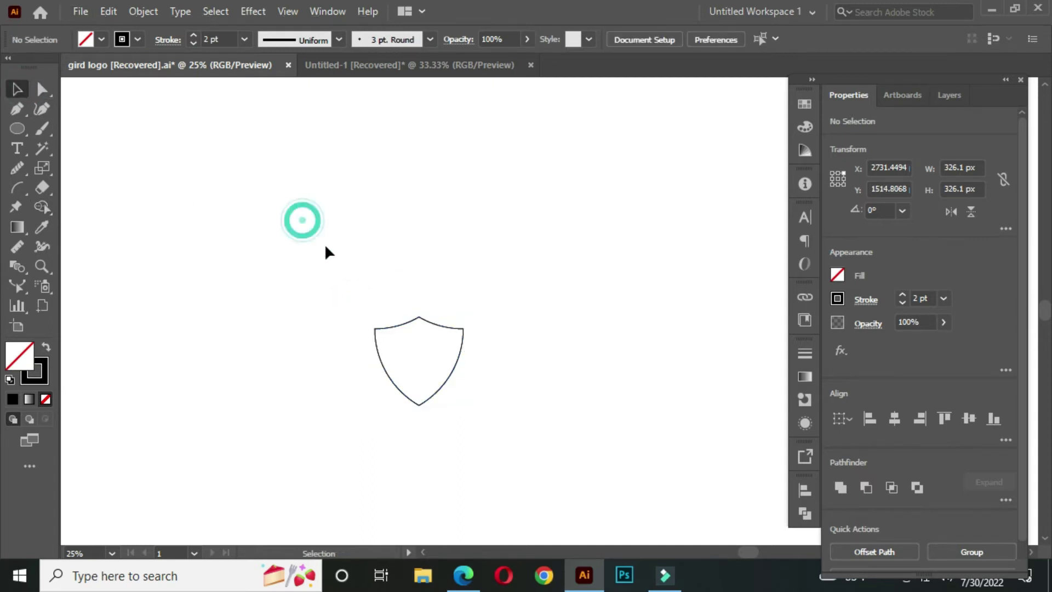
pyautogui.moveTo(369, 314); pyautogui.dragTo(547, 450)
pyautogui.moveTo(464, 406); pyautogui.dragTo(150, 272)
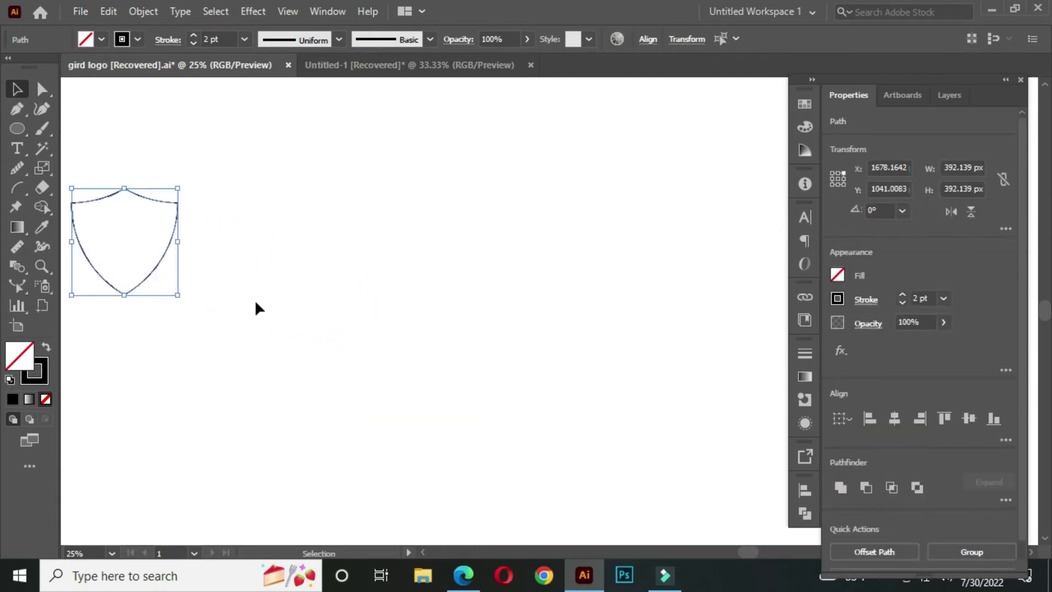
pyautogui.click(449, 274)
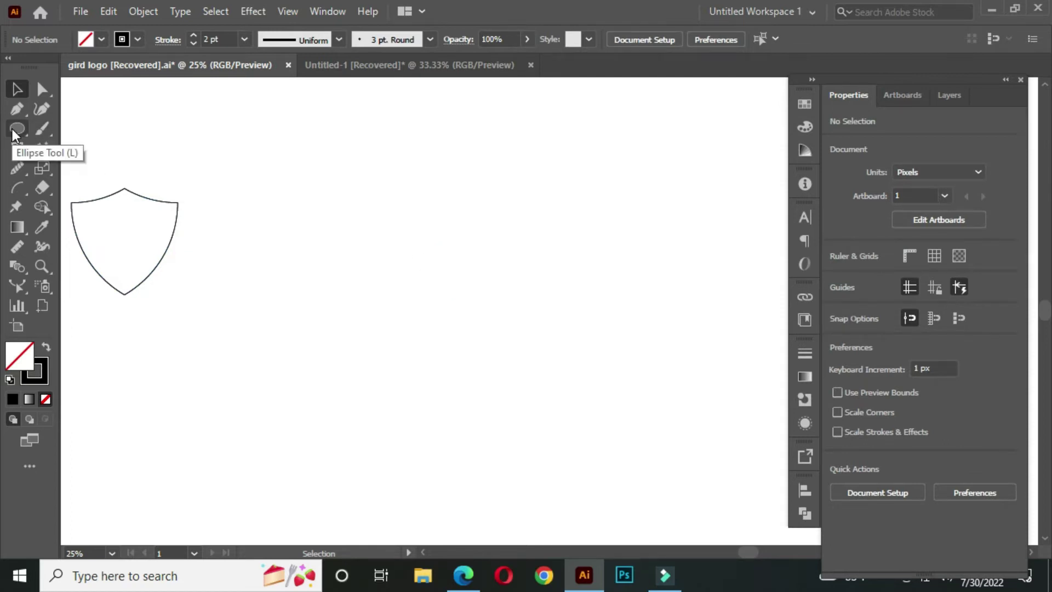
# Draw a vertical line about 888 px long in the empty area to the right of the shield.
pyautogui.moveTo(12, 130); pyautogui.dragTo(114, 203)
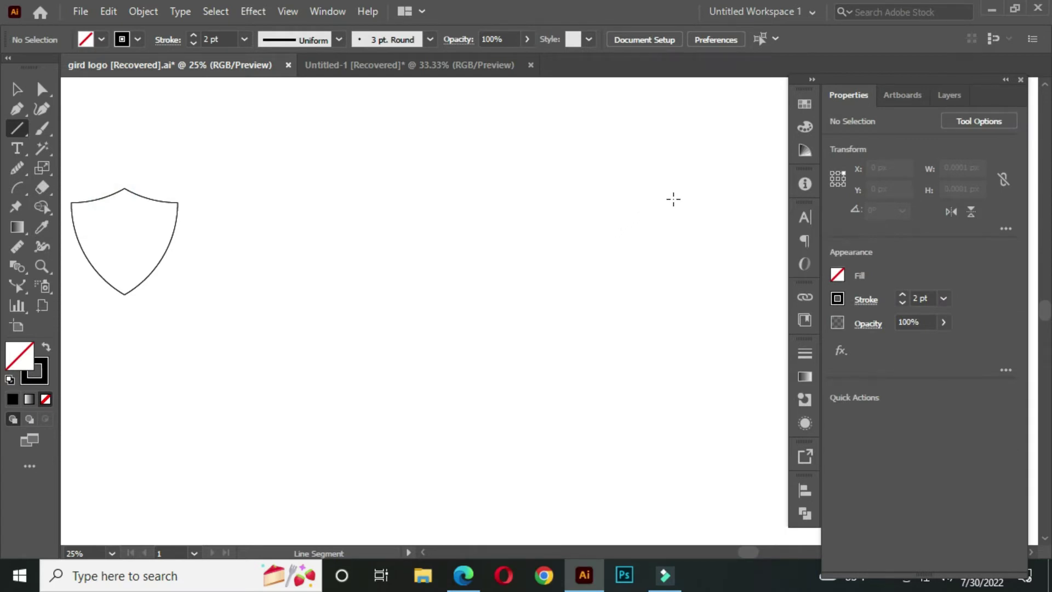
pyautogui.moveTo(673, 199); pyautogui.dragTo(677, 440)
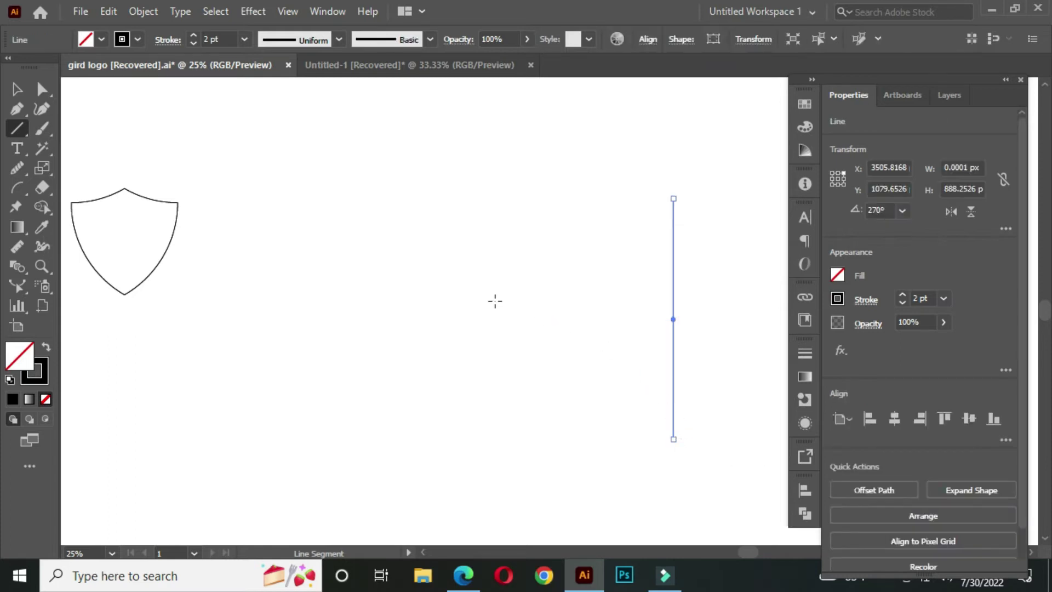
pyautogui.click(17, 90)
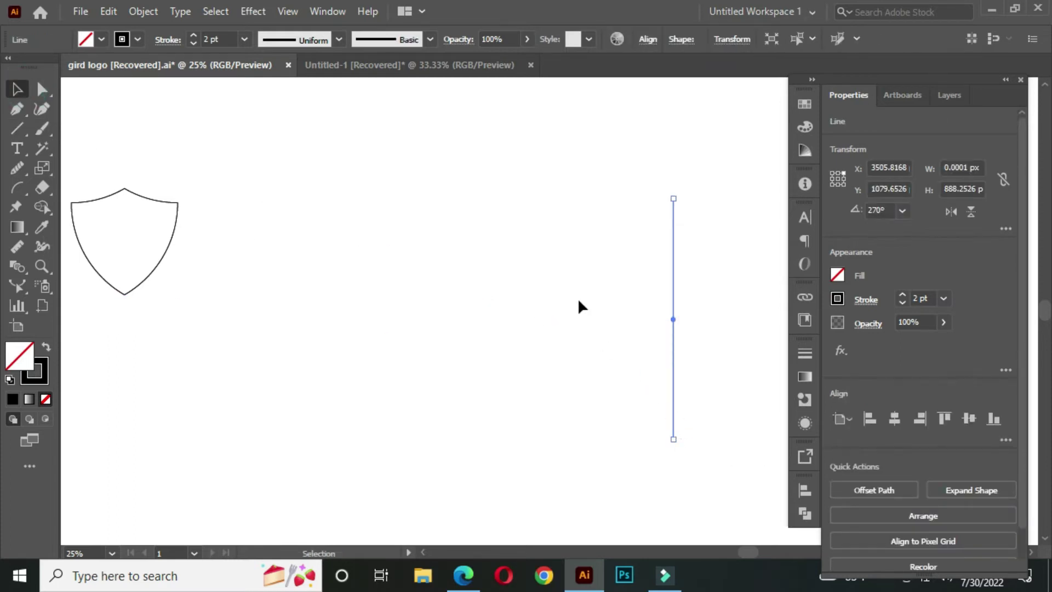
# Duplicate the vertical line a short distance to the left and repeat at equal spacing until there are twelve parallel lines.
pyautogui.scroll(2, 700, 287)
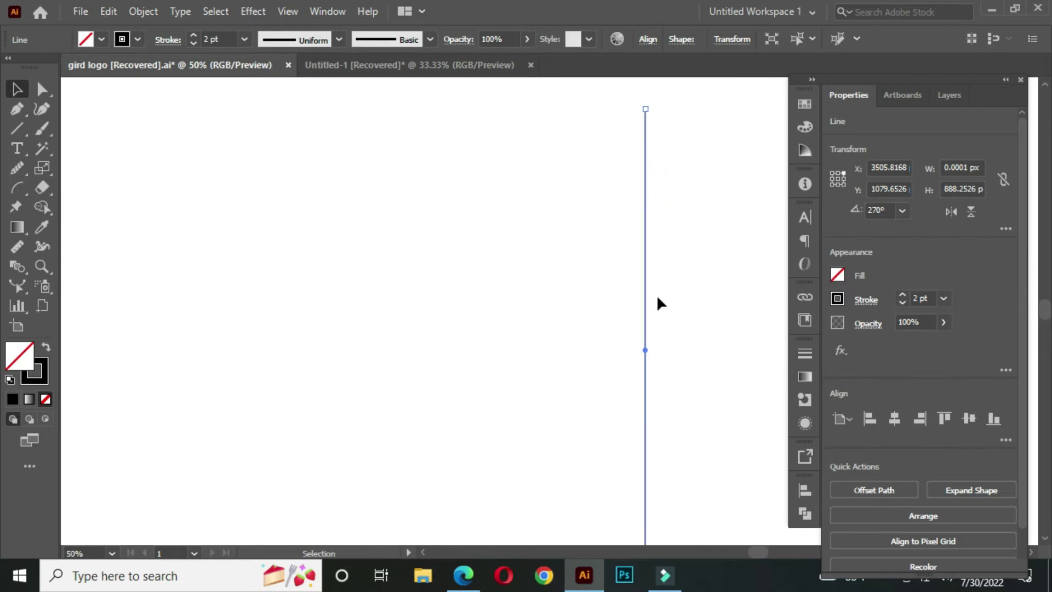
pyautogui.scroll(1, 644, 291)
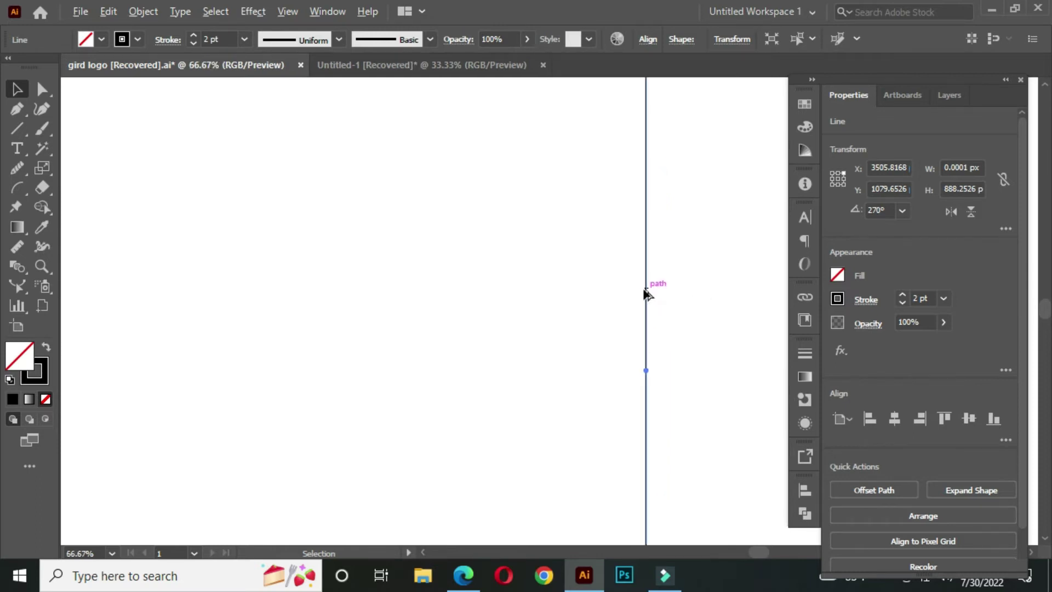
pyautogui.moveTo(643, 288); pyautogui.dragTo(621, 290)
pyautogui.scroll(-2, 669, 290)
pyautogui.hotkey('ctrl', 'd')
pyautogui.hotkey('ctrl', 'd')
pyautogui.hotkey('ctrl', 'd')
pyautogui.hotkey('ctrl', 'd')
pyautogui.hotkey('ctrl', 'd')
pyautogui.hotkey('ctrl', 'd')
pyautogui.hotkey('ctrl', 'd')
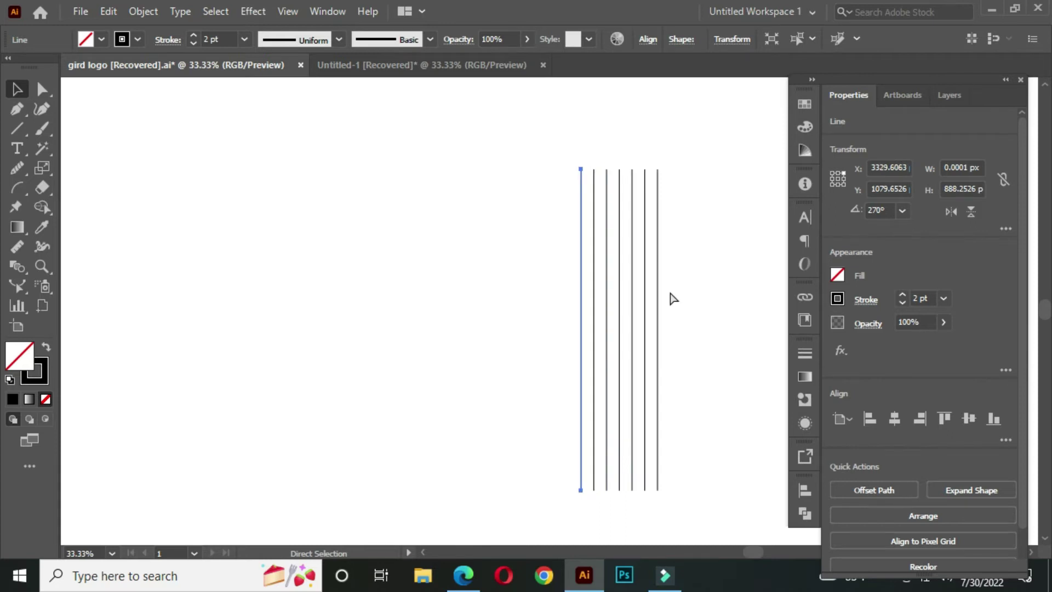
pyautogui.hotkey('ctrl', 'd')
pyautogui.hotkey('ctrl', 'd')
pyautogui.hotkey('ctrl', 'd')
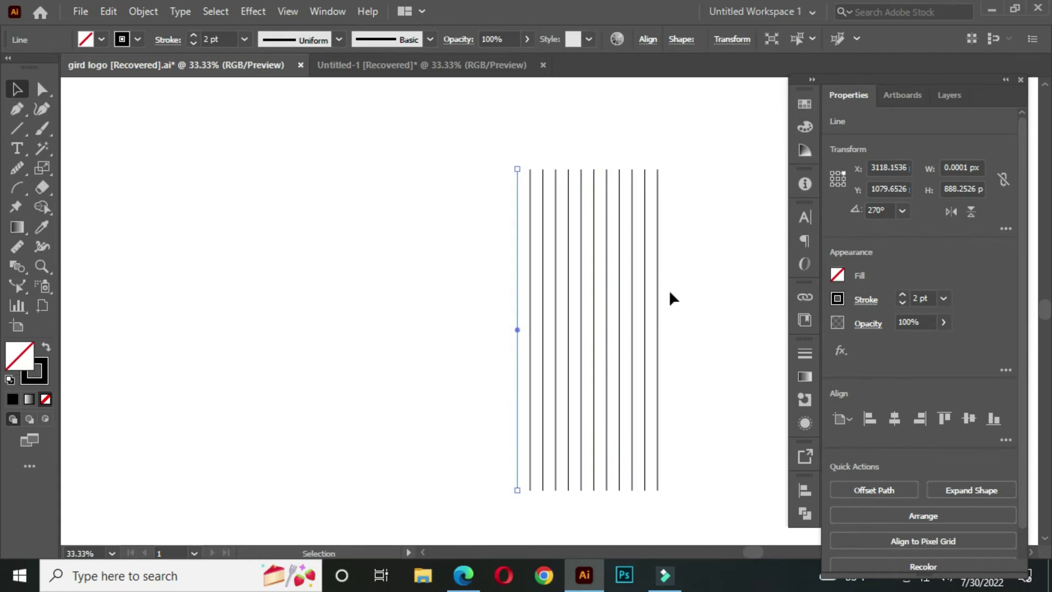
# Make a copy of all twelve vertical lines rotated by 90° to form a square grid where they cross.
pyautogui.moveTo(466, 141); pyautogui.dragTo(686, 305)
pyautogui.hscroll(-2, 557, 227)
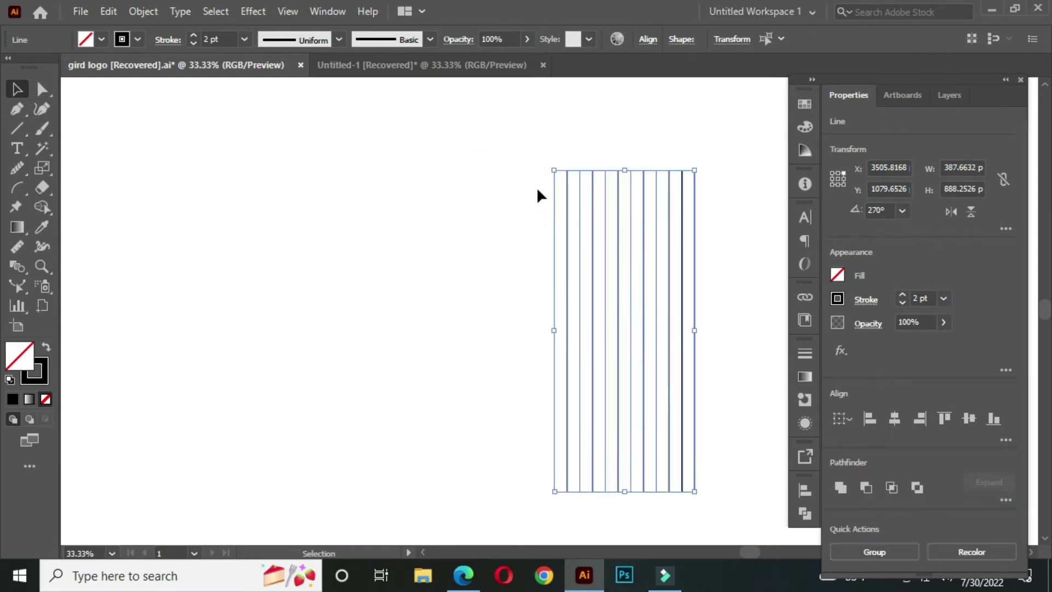
pyautogui.press('a')
pyautogui.press('v')
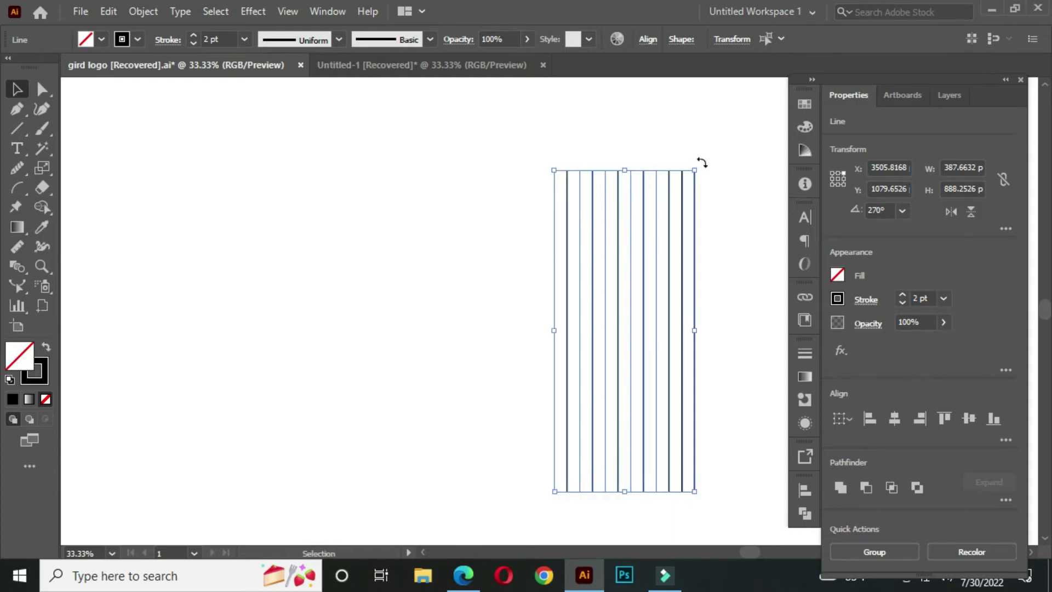
pyautogui.moveTo(701, 160); pyautogui.dragTo(740, 356)
# Move the whole line grid left, closer to the shield, and deselect it.
pyautogui.moveTo(452, 156); pyautogui.dragTo(699, 408)
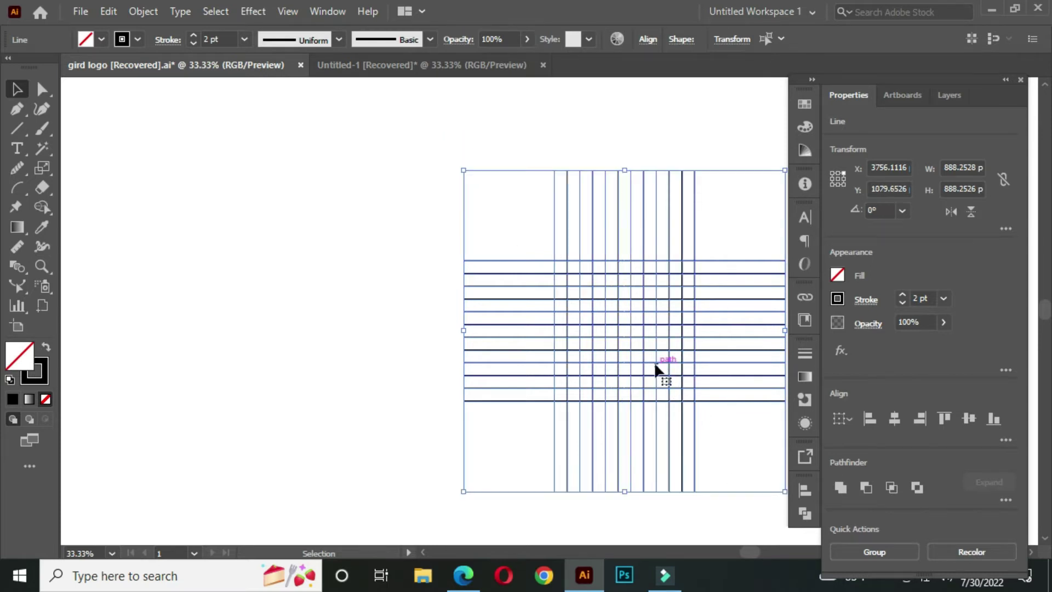
pyautogui.moveTo(655, 363); pyautogui.dragTo(386, 338)
pyautogui.scroll(-1, 485, 302)
pyautogui.moveTo(338, 297); pyautogui.dragTo(408, 297)
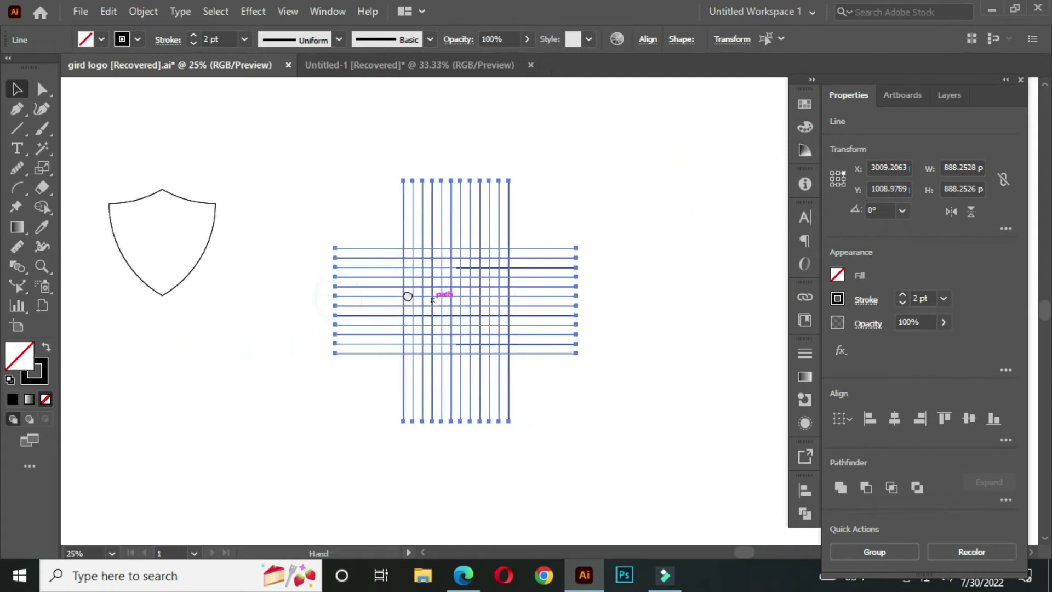
pyautogui.click(610, 220)
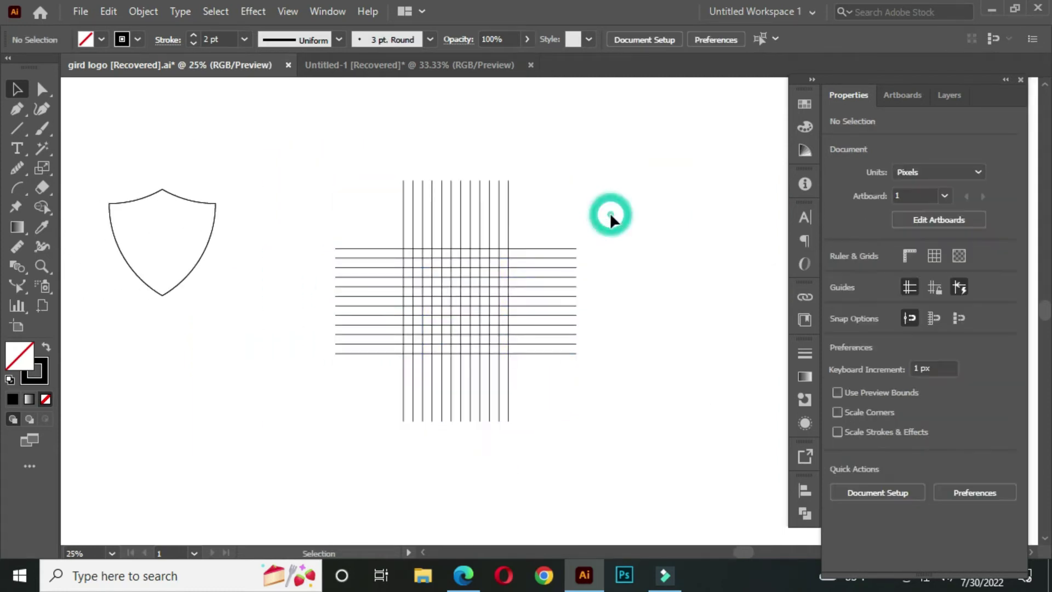
# Move the shield onto the line grid with its upper tip on the uppermost horizontal line, centered between the outer vertical lines.
pyautogui.moveTo(129, 160); pyautogui.dragTo(246, 271)
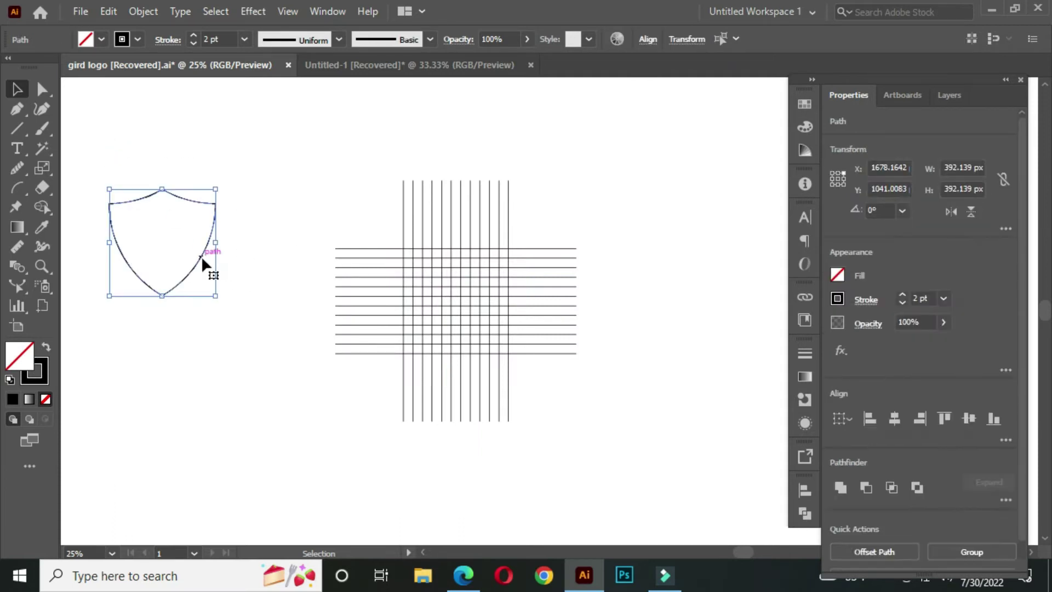
pyautogui.scroll(-1, 201, 255)
pyautogui.moveTo(210, 218); pyautogui.dragTo(498, 294)
pyautogui.scroll(4, 466, 251)
pyautogui.moveTo(427, 280); pyautogui.dragTo(469, 227)
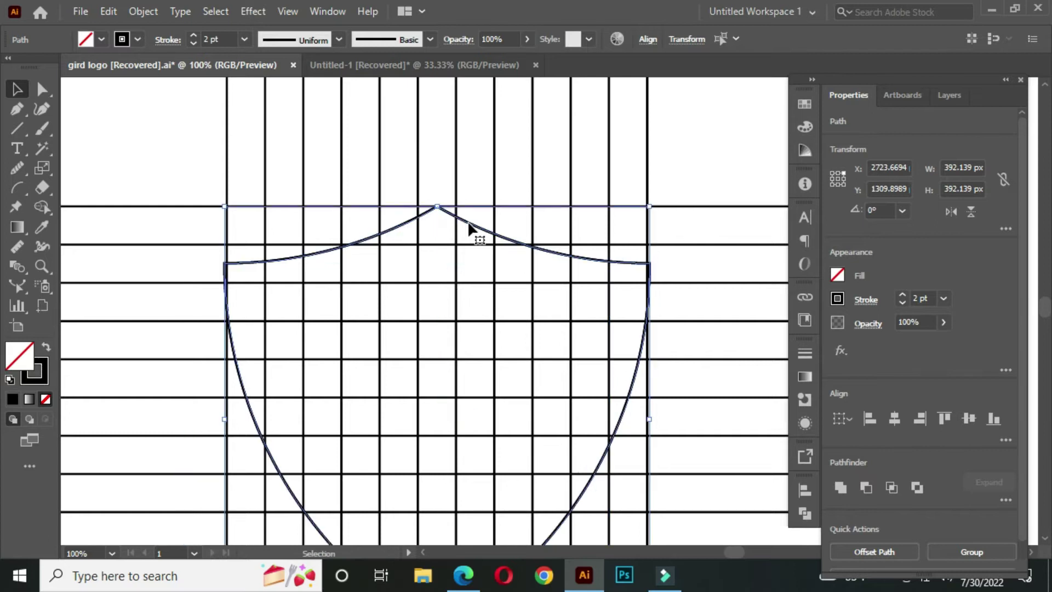
# Scale the shield proportionally to about 388 px so its lower tip meets the lowest grid line and its sides meet the outer lines.
pyautogui.press('space')
pyautogui.moveTo(492, 362); pyautogui.dragTo(467, 183)
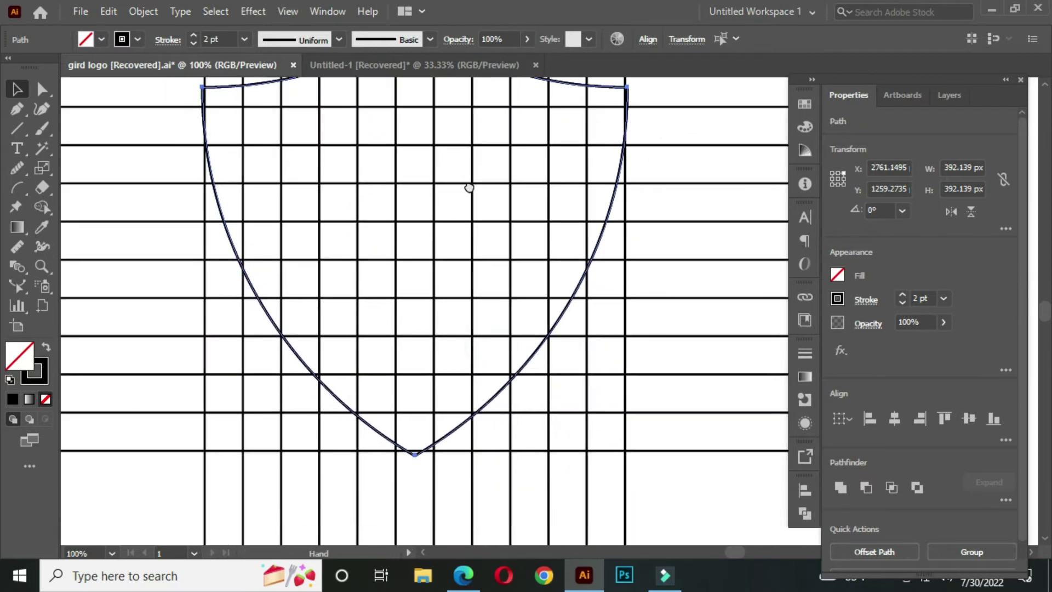
pyautogui.scroll(1, 425, 455)
pyautogui.moveTo(406, 459); pyautogui.dragTo(409, 450)
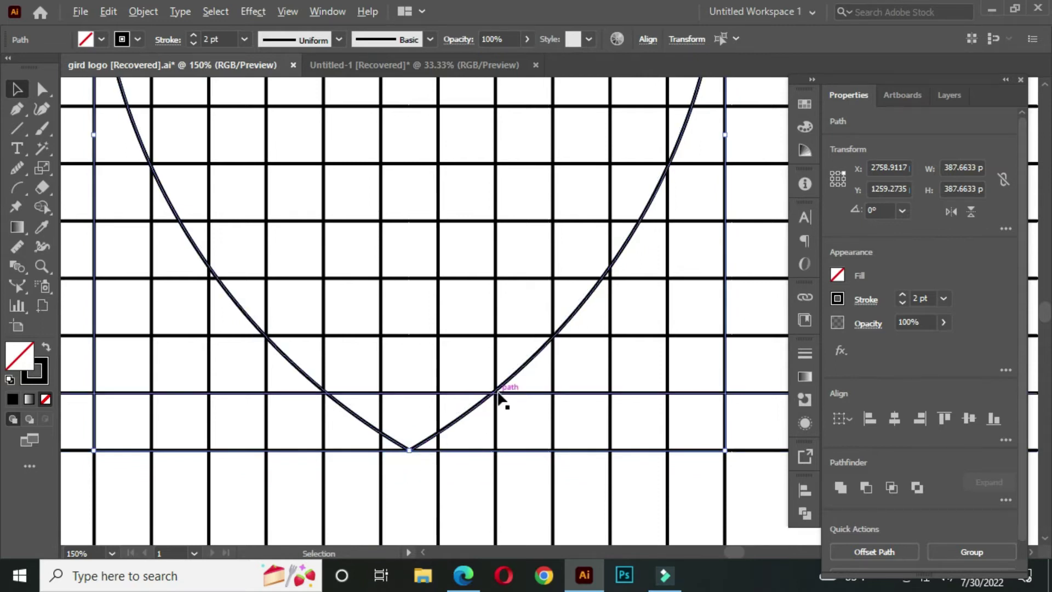
pyautogui.scroll(-1, 511, 323)
pyautogui.scroll(3, 510, 277)
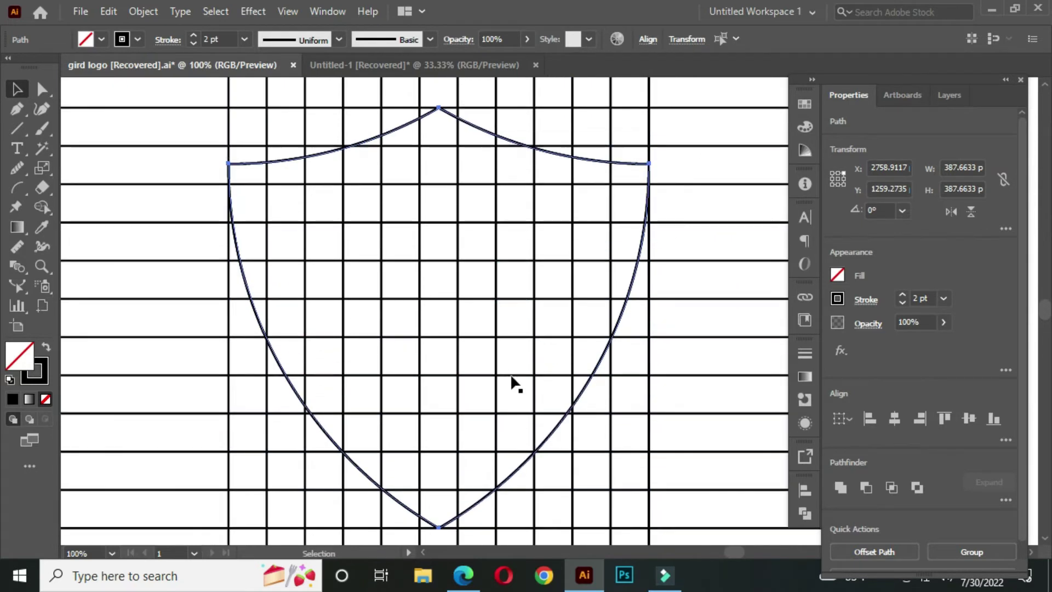
pyautogui.scroll(-1, 512, 382)
pyautogui.click(268, 144)
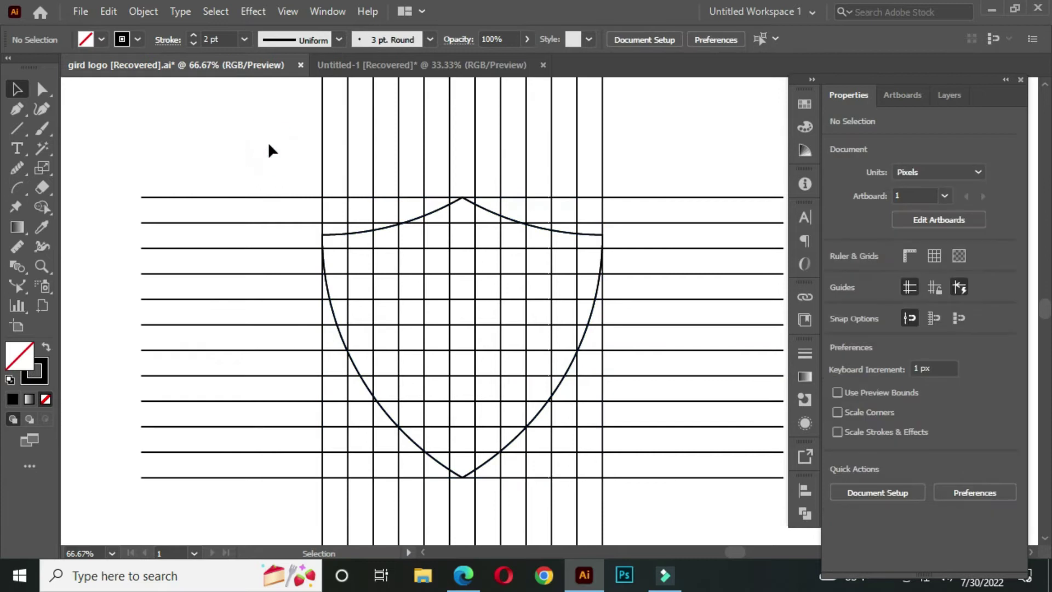
# Make a concentric, proportionally scaled copy of the shield about 317 px in size, inset one grid cell from the outer shield.
pyautogui.scroll(1, 508, 231)
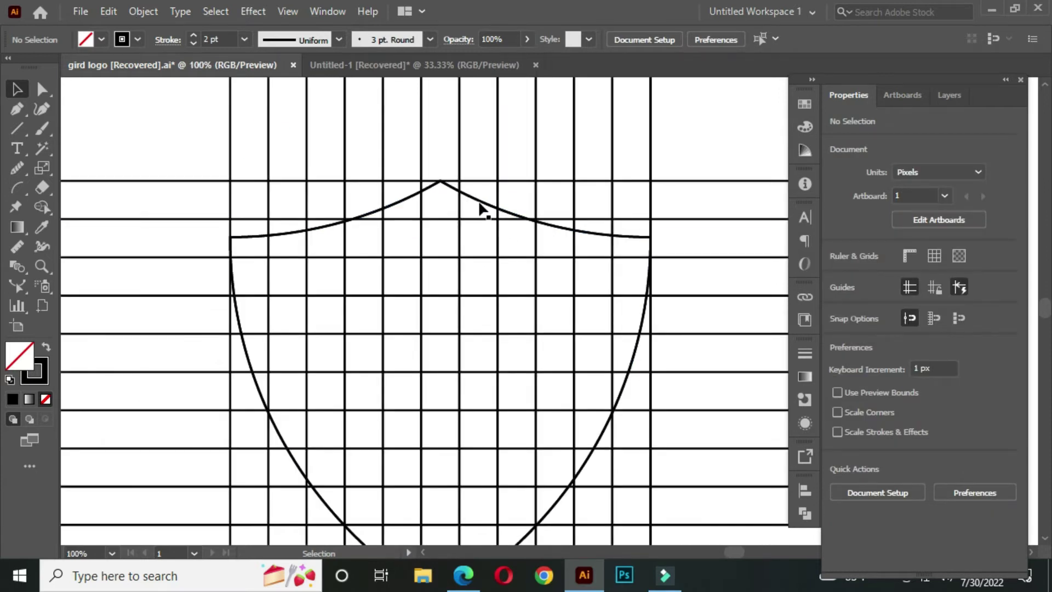
pyautogui.click(479, 202)
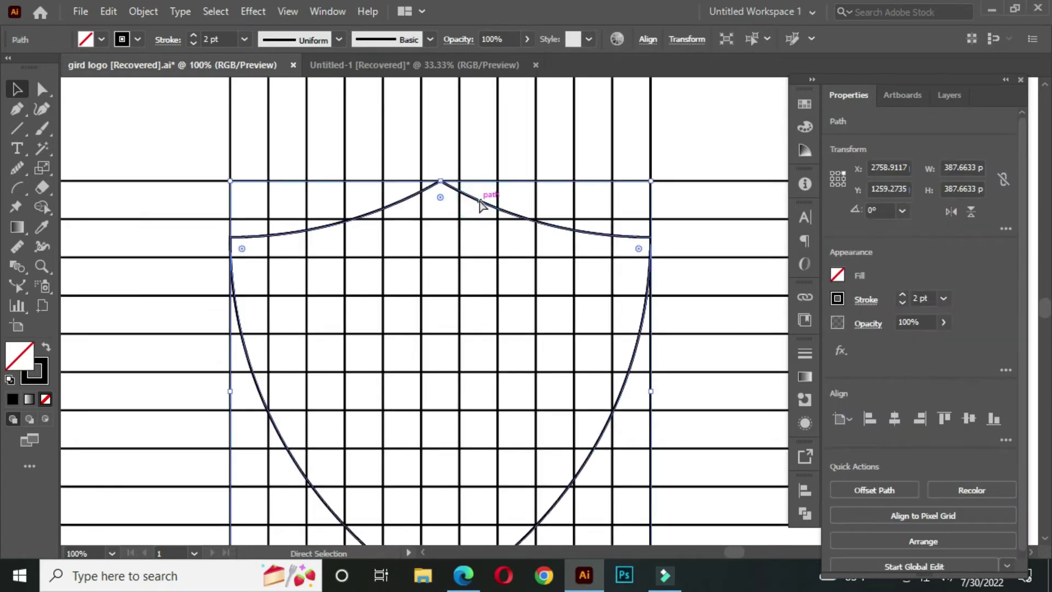
pyautogui.press('a')
pyautogui.press('v')
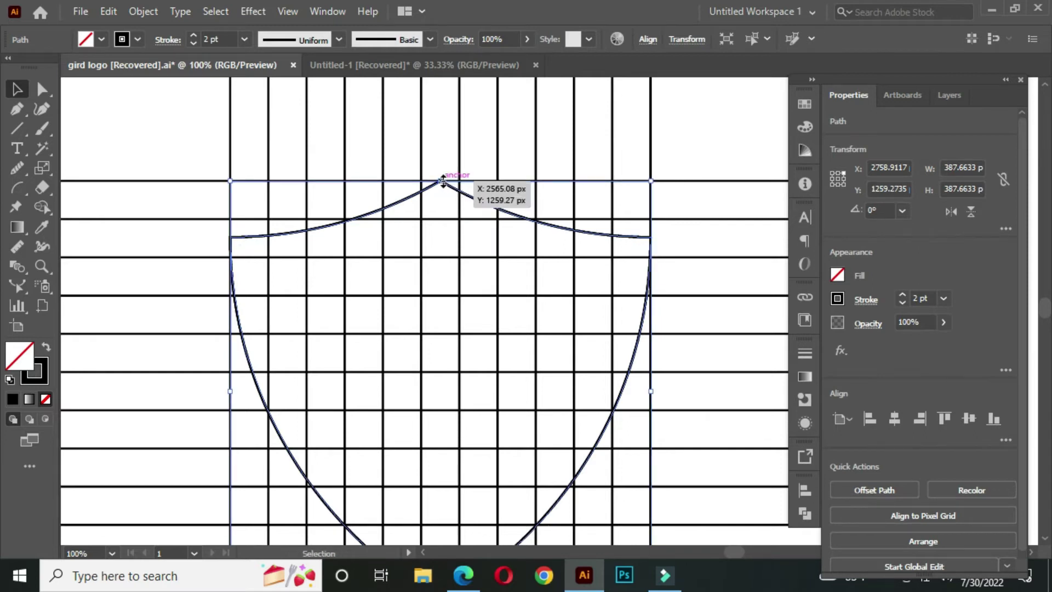
pyautogui.moveTo(444, 180); pyautogui.dragTo(453, 218)
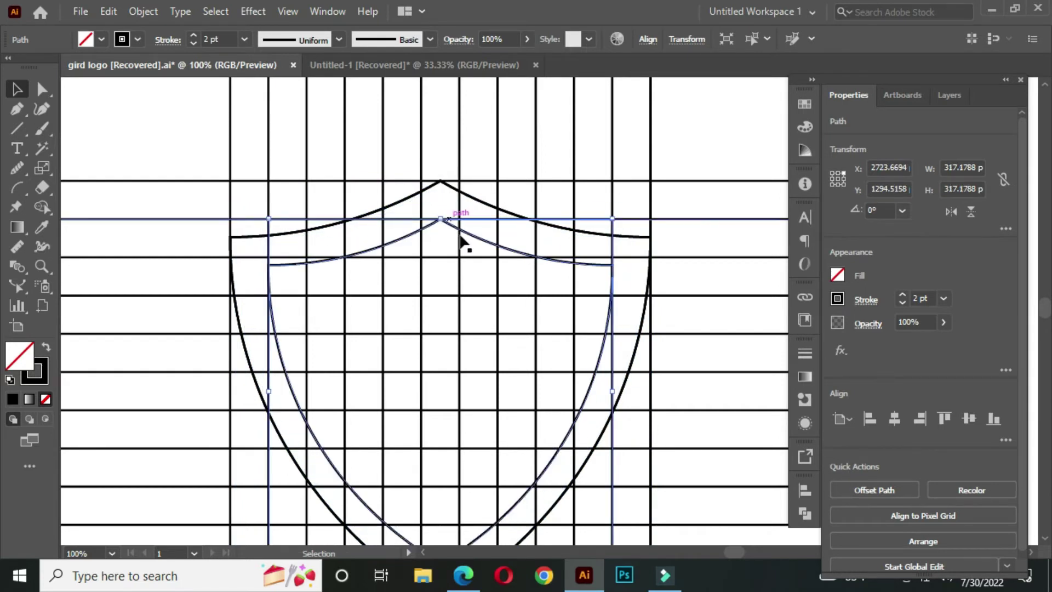
pyautogui.scroll(-1, 509, 277)
pyautogui.click(286, 181)
pyautogui.scroll(-1, 585, 285)
pyautogui.moveTo(557, 348); pyautogui.dragTo(534, 335)
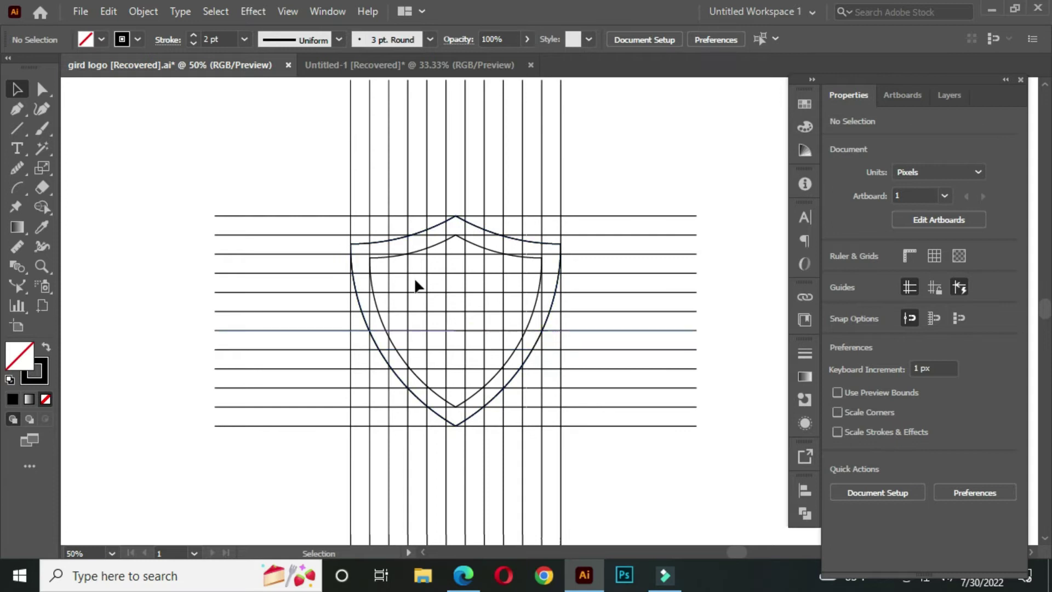
# Select all grid lines and both shield outlines for the Shape Builder tool and set the fill to black.
pyautogui.moveTo(232, 129); pyautogui.dragTo(709, 540)
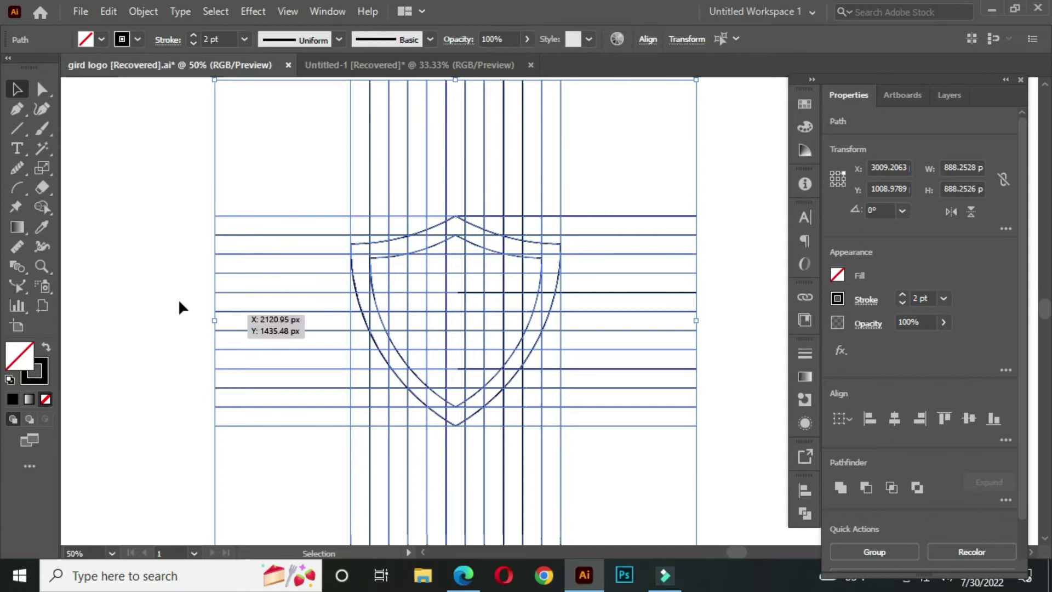
pyautogui.click(44, 214)
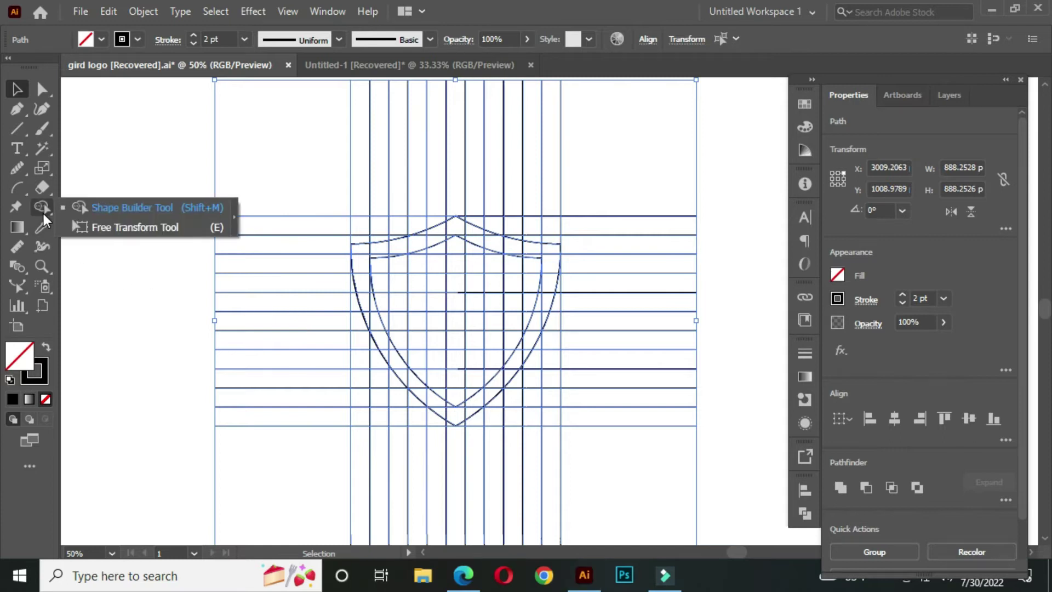
pyautogui.click(120, 213)
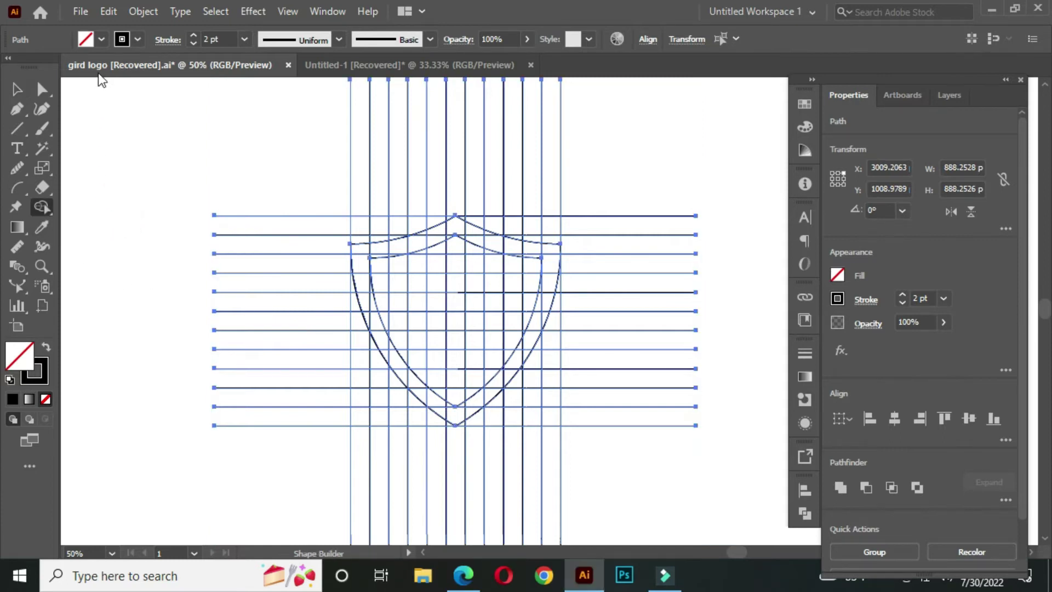
pyautogui.click(102, 39)
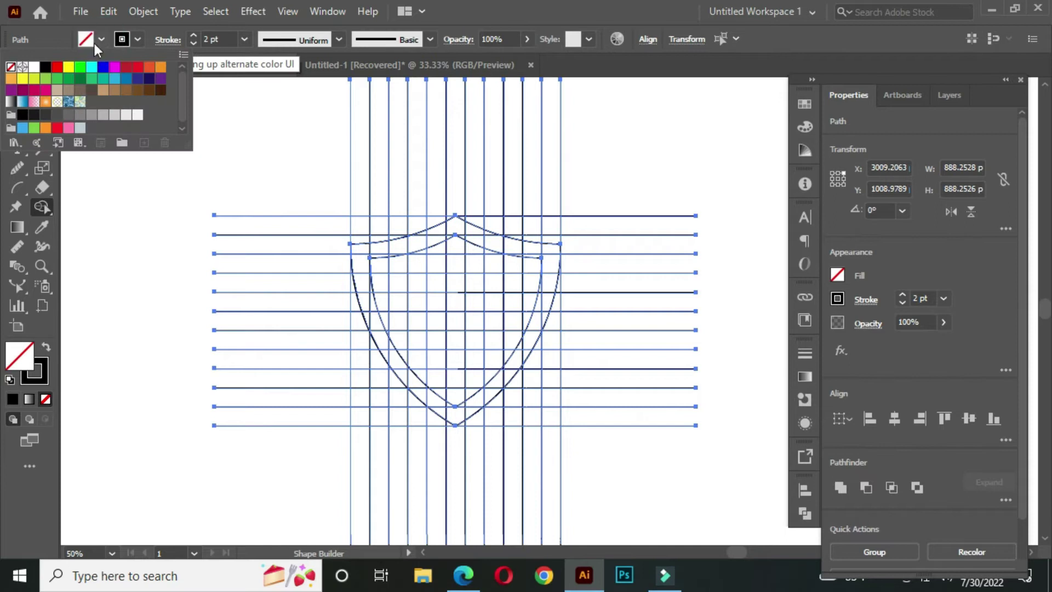
pyautogui.click(45, 68)
pyautogui.click(407, 318)
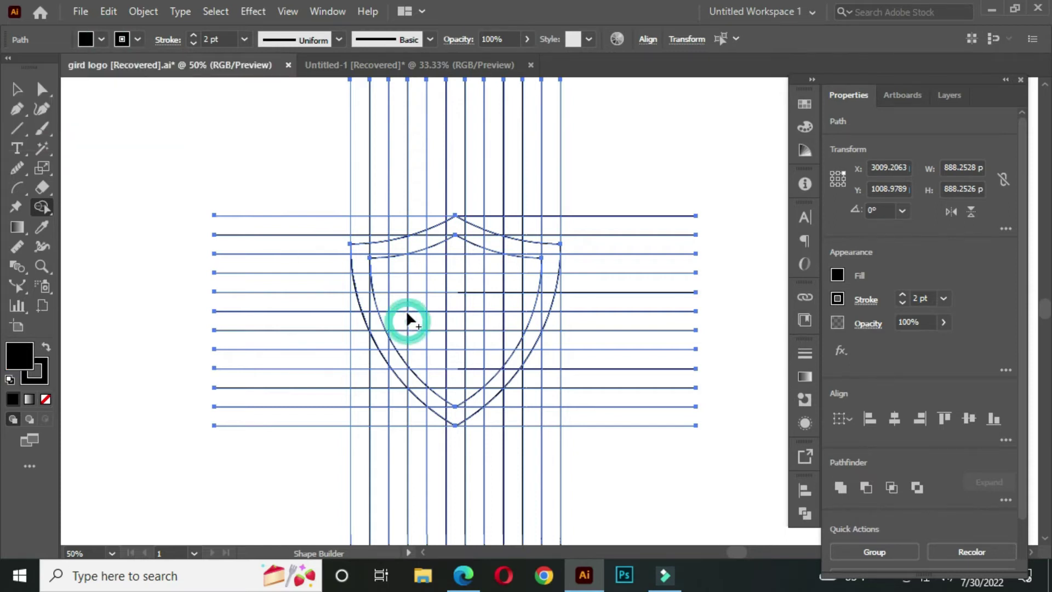
# Merge the upper-left shield border with a fourth-column stem down to the fifth horizontal line, absorbing the slivers along the inner curve.
pyautogui.scroll(1, 417, 274)
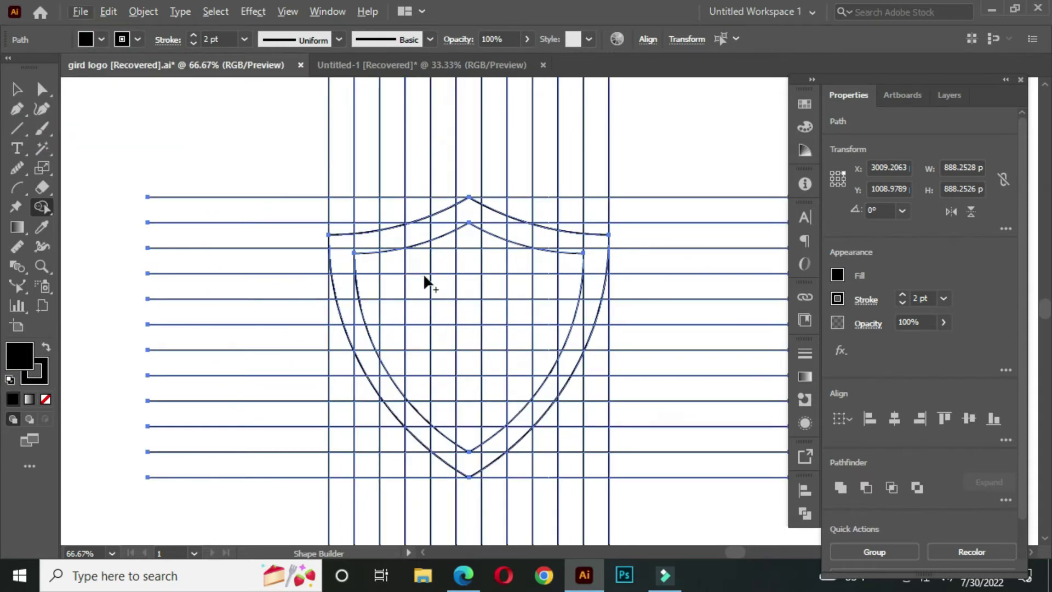
pyautogui.scroll(1, 425, 279)
pyautogui.press('space')
pyautogui.moveTo(419, 281)
pyautogui.mouseDown()
pyautogui.moveTo(440, 302)
pyautogui.moveTo(447, 214)
pyautogui.moveTo(435, 231)
pyautogui.moveTo(319, 250)
pyautogui.moveTo(322, 313)
pyautogui.moveTo(353, 395)
pyautogui.moveTo(346, 357)
pyautogui.mouseUp()
pyautogui.scroll(3, 400, 249)
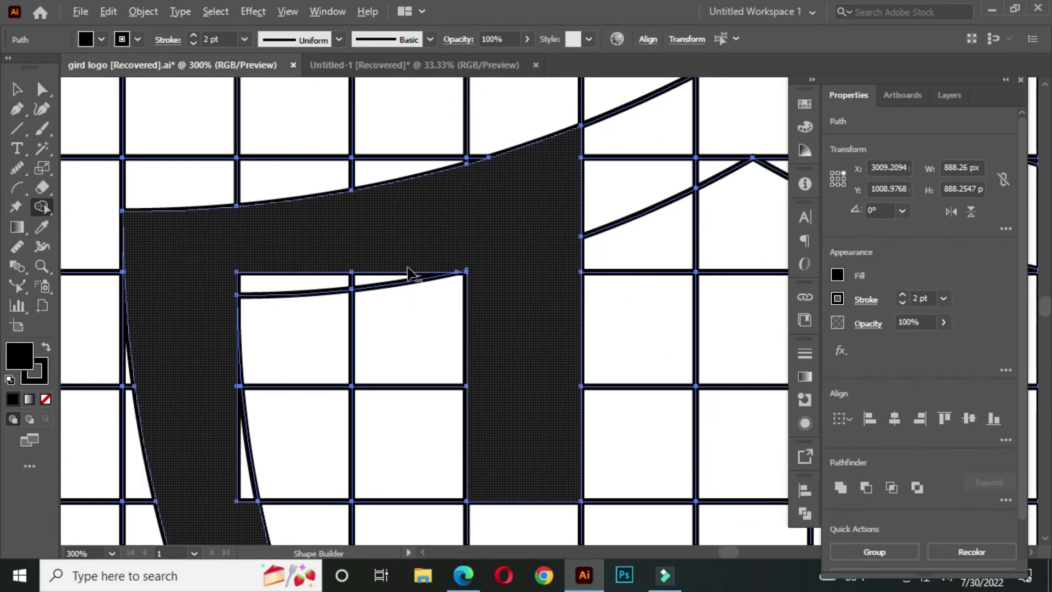
pyautogui.scroll(1, 409, 268)
pyautogui.moveTo(378, 290)
pyautogui.mouseDown()
pyautogui.moveTo(491, 260)
pyautogui.moveTo(510, 225)
pyautogui.moveTo(465, 250)
pyautogui.moveTo(390, 258)
pyautogui.mouseUp()
pyautogui.moveTo(305, 332); pyautogui.dragTo(343, 206)
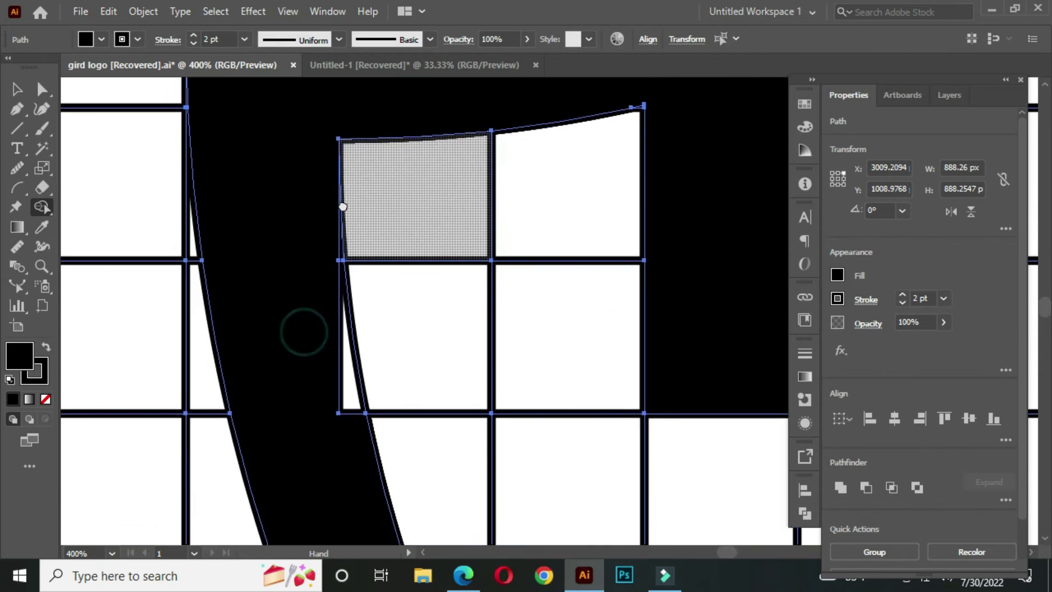
pyautogui.scroll(1, 326, 237)
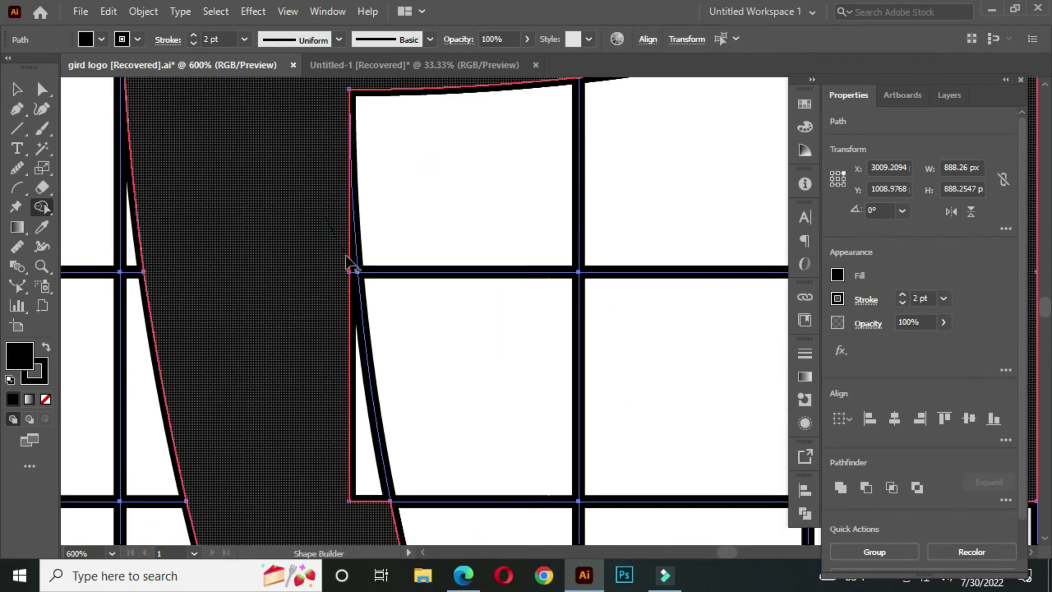
pyautogui.click(358, 336)
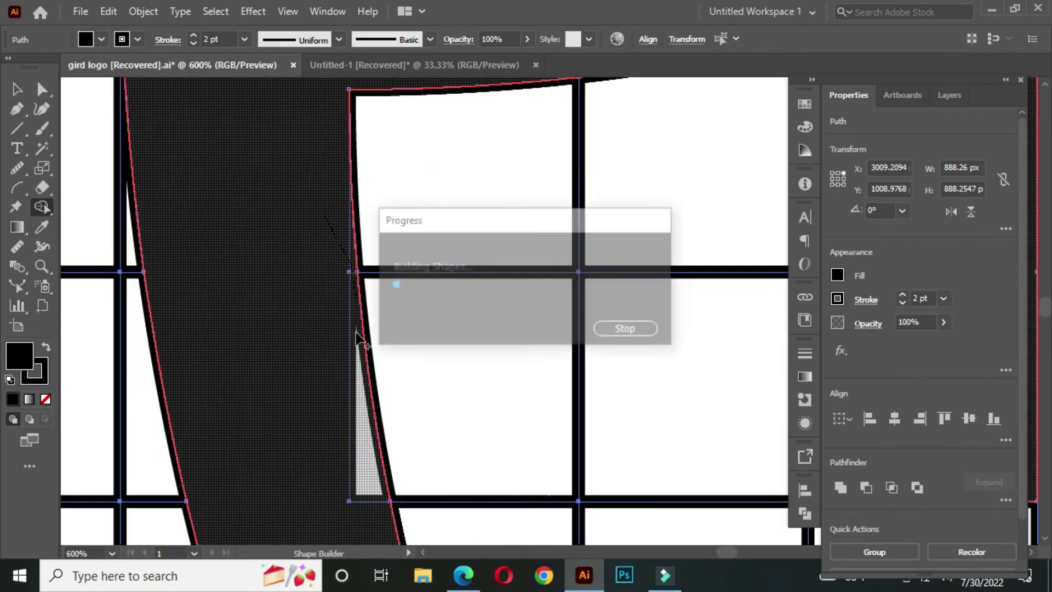
# Complete the left S shape by merging the sixth-row bar, the lower fourth-column stem and a tail along the shield border.
pyautogui.scroll(-2, 364, 371)
pyautogui.scroll(-2, 362, 285)
pyautogui.scroll(-1, 382, 345)
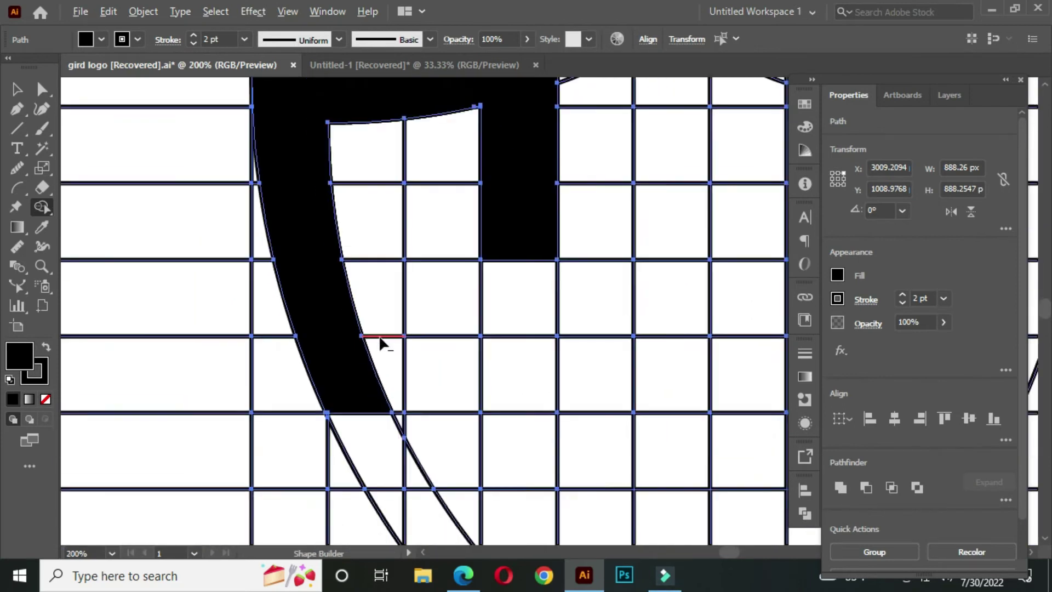
pyautogui.scroll(-1, 382, 344)
pyautogui.moveTo(446, 382); pyautogui.dragTo(351, 305)
pyautogui.moveTo(263, 289)
pyautogui.mouseDown()
pyautogui.moveTo(391, 296)
pyautogui.moveTo(401, 509)
pyautogui.mouseUp()
pyautogui.scroll(1, 376, 482)
pyautogui.moveTo(359, 463); pyautogui.dragTo(279, 371)
pyautogui.scroll(3, 359, 419)
pyautogui.moveTo(332, 404)
pyautogui.mouseDown()
pyautogui.moveTo(385, 413)
pyautogui.moveTo(439, 404)
pyautogui.mouseUp()
pyautogui.scroll(-7, 526, 383)
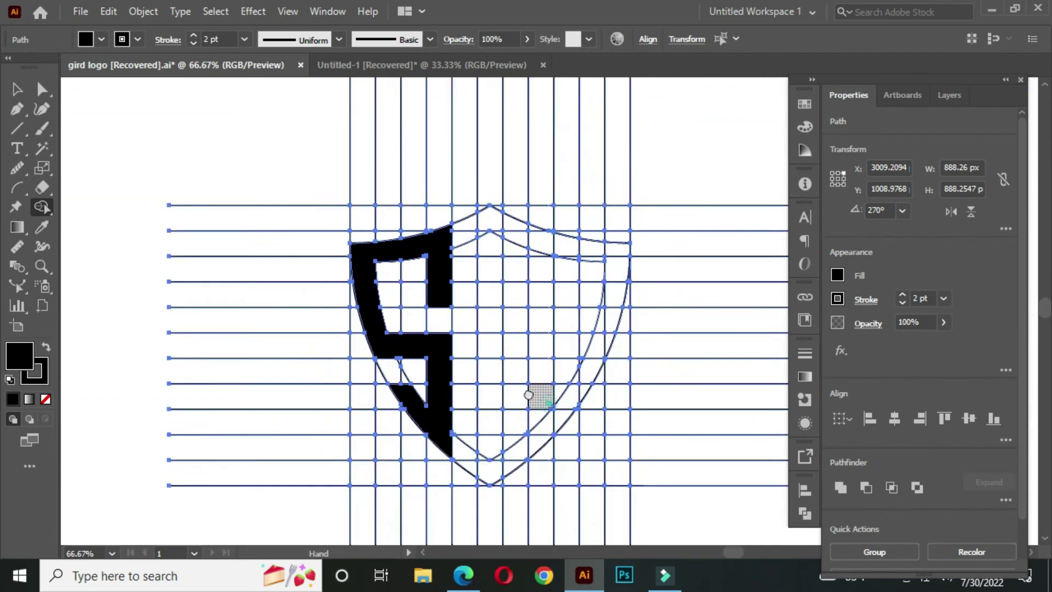
# Merge the shield's central grid column into one black vertical bar running from the upper tip to the lower tip.
pyautogui.moveTo(529, 395); pyautogui.dragTo(490, 365)
pyautogui.moveTo(452, 187); pyautogui.dragTo(447, 444)
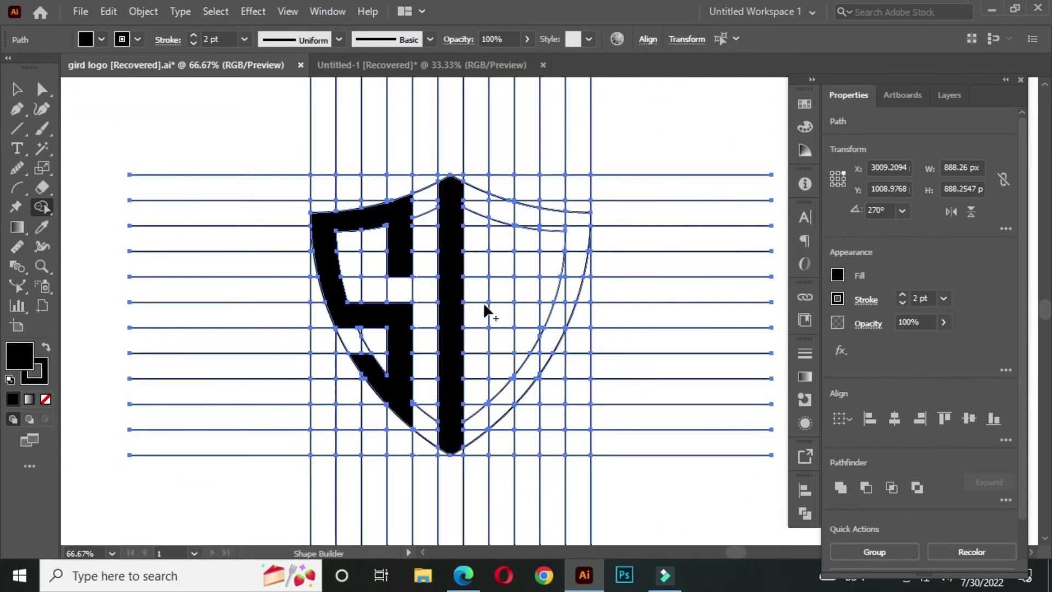
# Mirror the S's upper half on the shield's right by merging the border and eighth-column stem, including slivers along the inner curve.
pyautogui.scroll(1, 497, 255)
pyautogui.moveTo(499, 265)
pyautogui.mouseDown()
pyautogui.moveTo(493, 167)
pyautogui.moveTo(538, 201)
pyautogui.moveTo(611, 212)
pyautogui.moveTo(616, 253)
pyautogui.moveTo(584, 347)
pyautogui.mouseUp()
pyautogui.moveTo(601, 333); pyautogui.dragTo(602, 332)
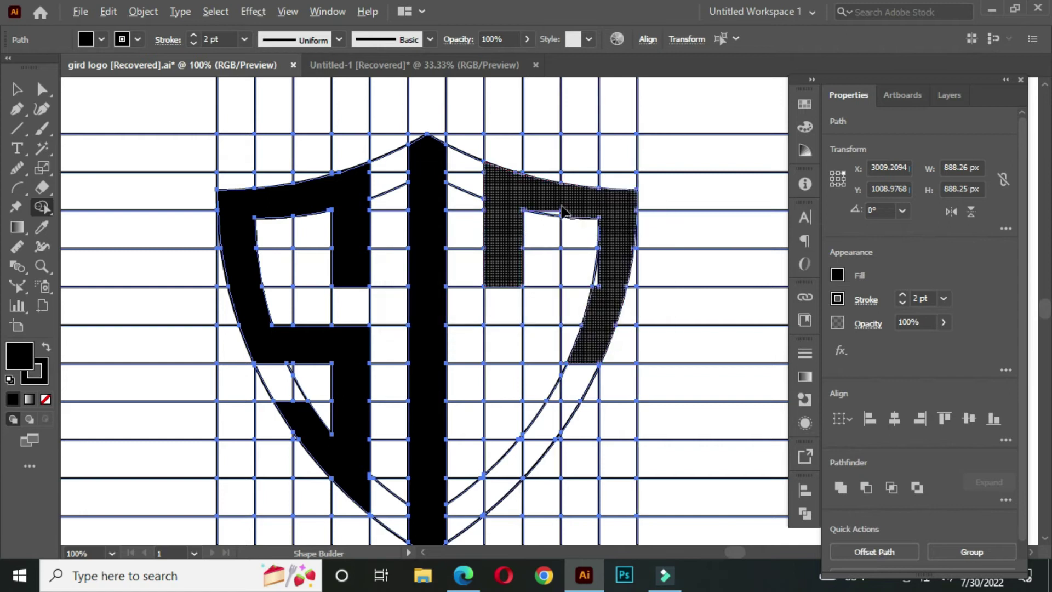
pyautogui.scroll(4, 558, 205)
pyautogui.moveTo(466, 204); pyautogui.dragTo(545, 231)
pyautogui.moveTo(705, 259)
pyautogui.mouseDown()
pyautogui.moveTo(432, 152)
pyautogui.moveTo(430, 119)
pyautogui.mouseUp()
pyautogui.scroll(1, 463, 243)
pyautogui.moveTo(459, 179)
pyautogui.mouseDown()
pyautogui.moveTo(439, 229)
pyautogui.moveTo(441, 265)
pyautogui.mouseUp()
pyautogui.scroll(-5, 471, 351)
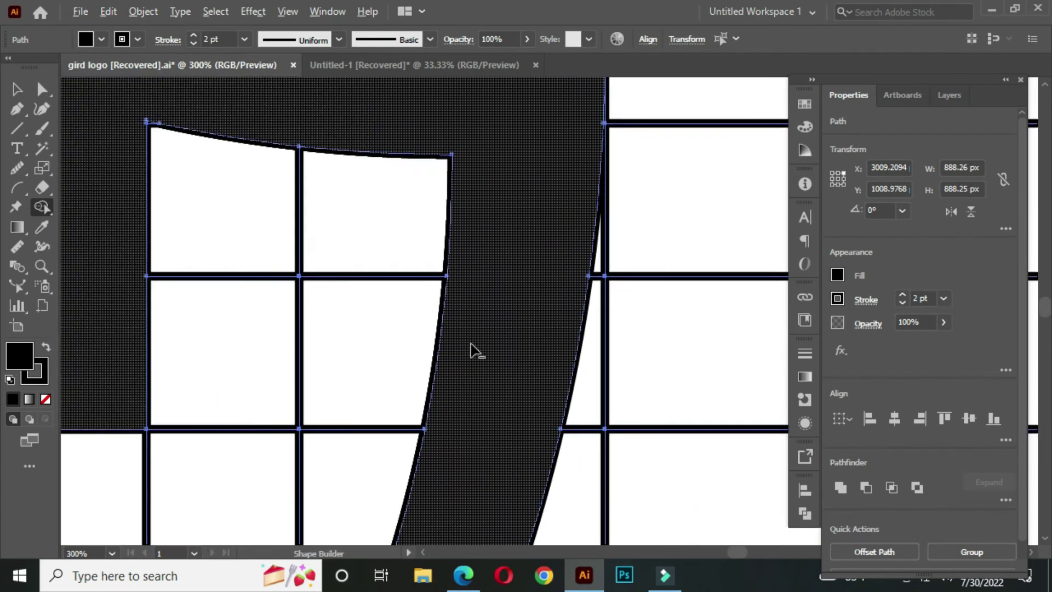
# Complete the mirrored S by merging the sixth-row bar, the lower eighth-column stem and a tail along the shield's right border.
pyautogui.moveTo(575, 273); pyautogui.dragTo(508, 260)
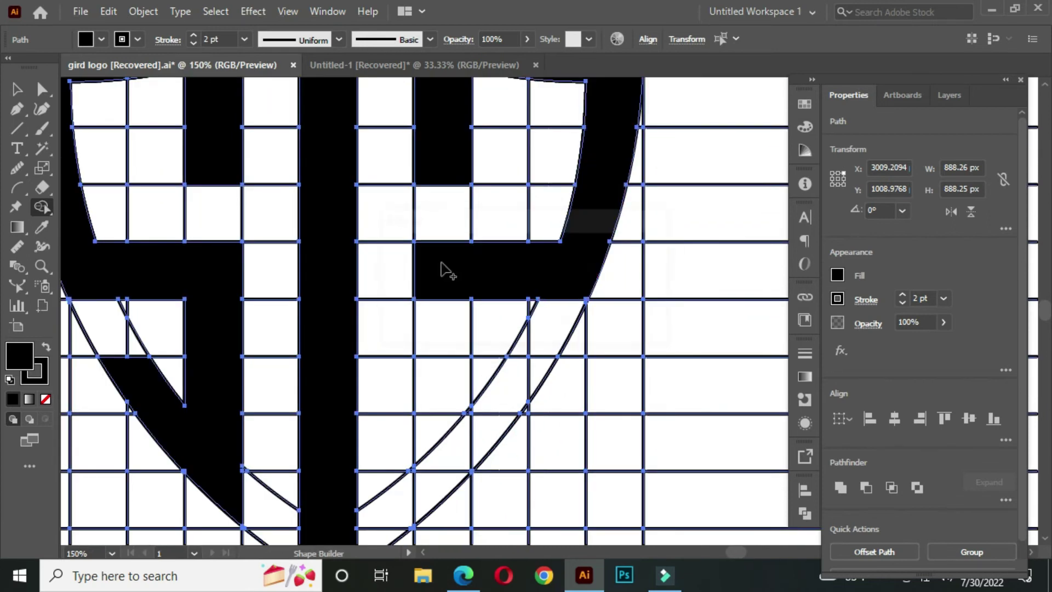
pyautogui.scroll(-2, 441, 270)
pyautogui.moveTo(442, 270)
pyautogui.mouseDown()
pyautogui.moveTo(440, 360)
pyautogui.moveTo(493, 311)
pyautogui.mouseUp()
pyautogui.scroll(4, 494, 310)
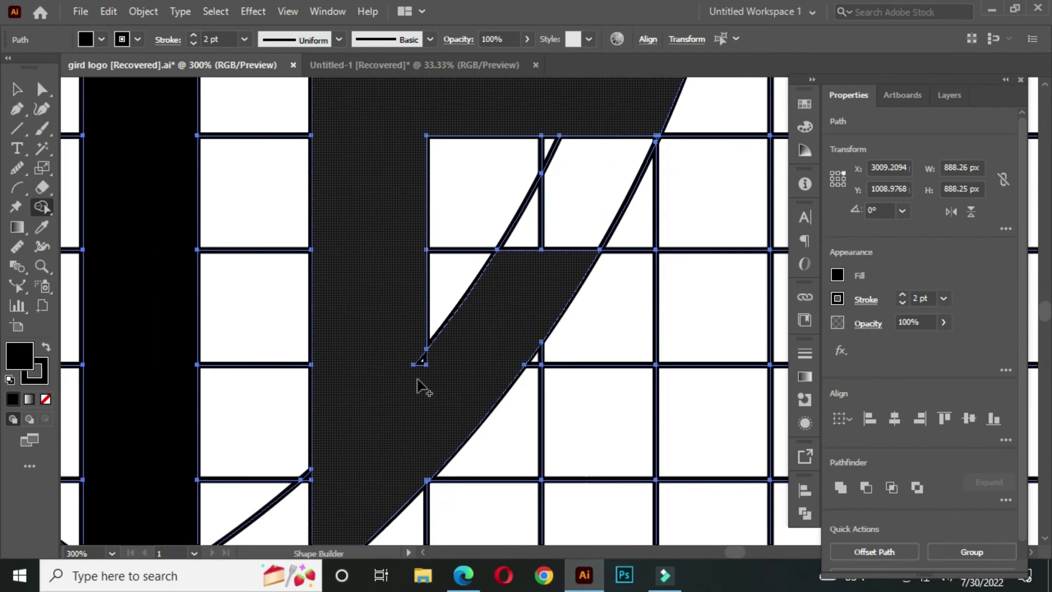
pyautogui.scroll(-3, 422, 366)
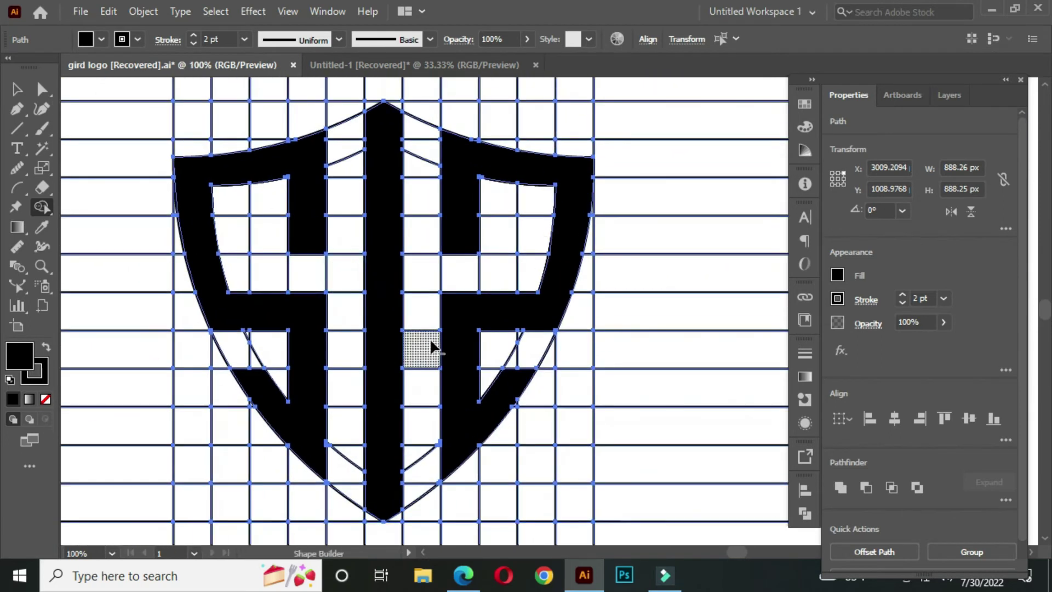
# Select the left S, the center bar and the mirrored S together and move them right, clear of the line grid.
pyautogui.click(27, 90)
pyautogui.click(198, 145)
pyautogui.scroll(-1, 374, 305)
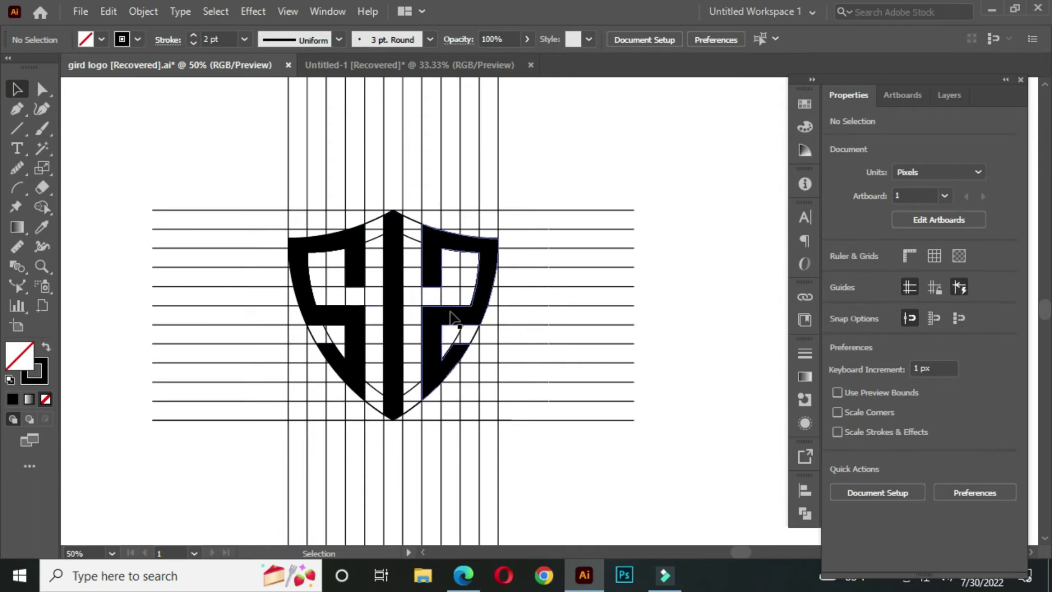
pyautogui.click(353, 241)
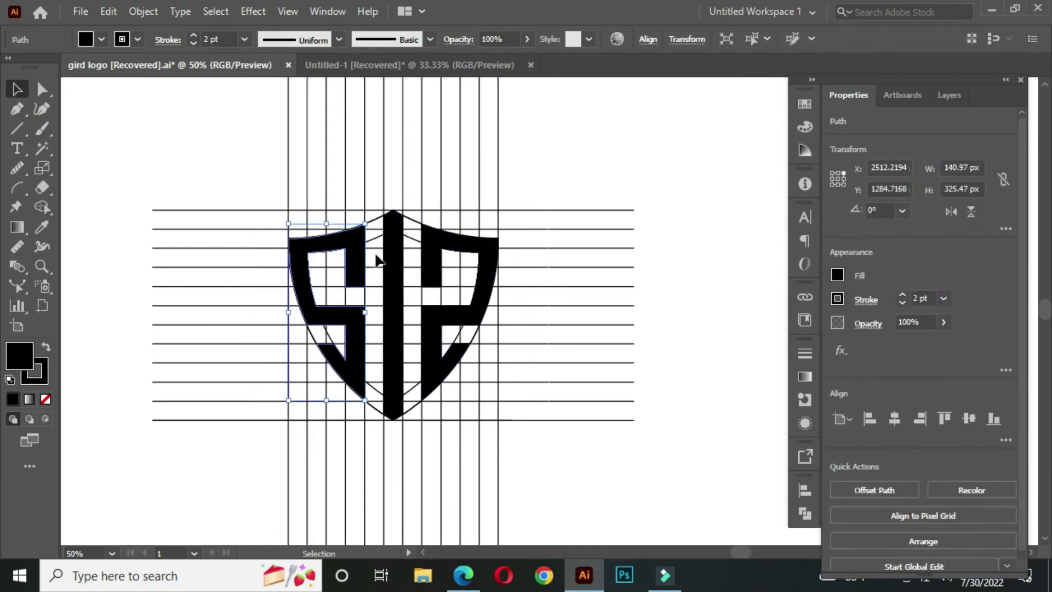
pyautogui.keyDown('shift'); pyautogui.click(394, 255); pyautogui.keyUp('shift')
pyautogui.keyDown('shift'); pyautogui.click(428, 247); pyautogui.keyUp('shift')
pyautogui.scroll(-1, 428, 253)
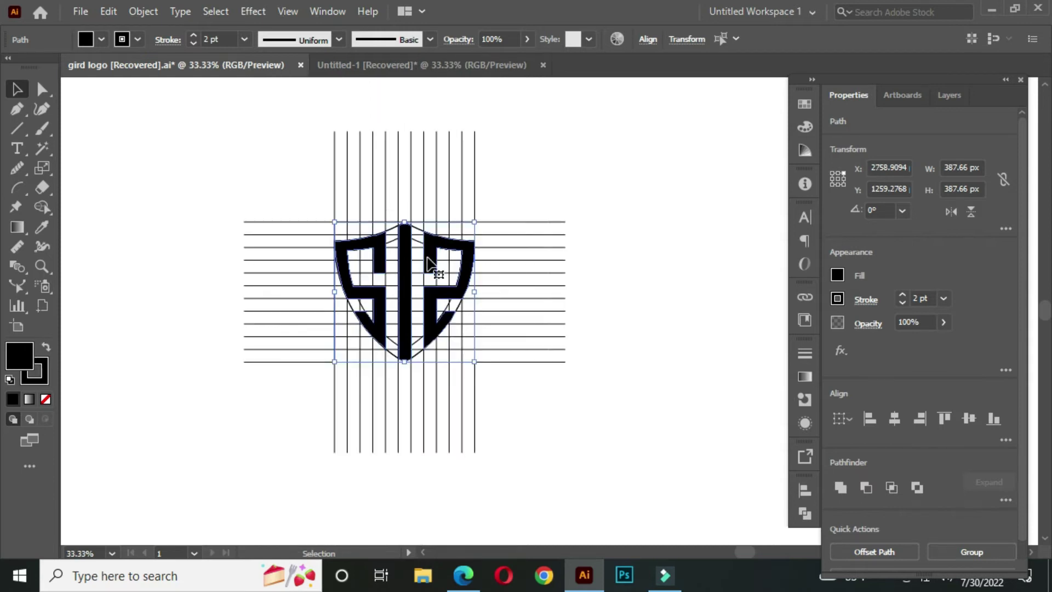
pyautogui.moveTo(459, 268); pyautogui.dragTo(715, 268)
pyautogui.click(510, 175)
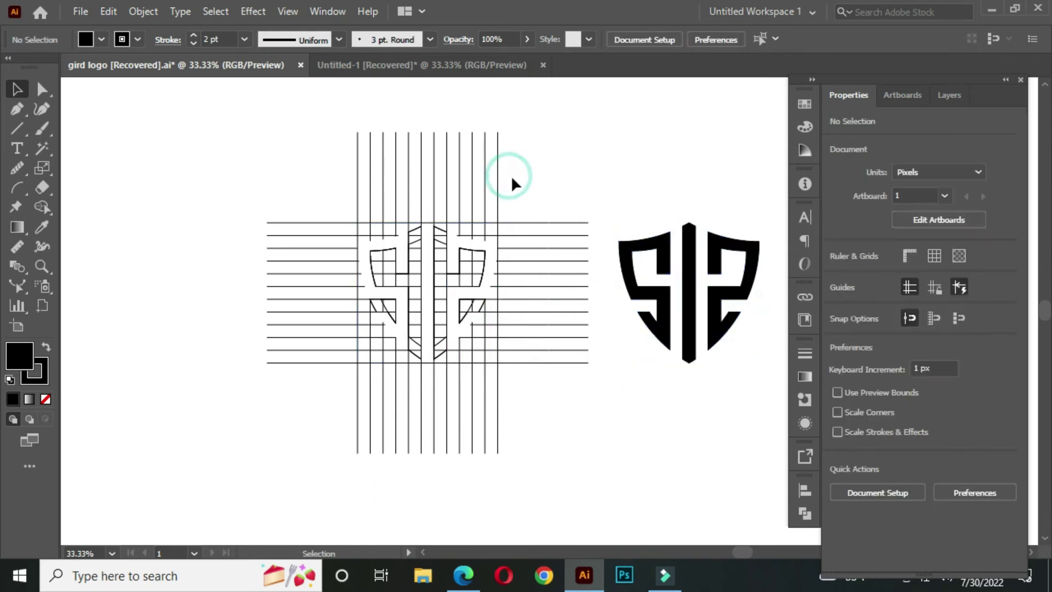
# Delete the leftover grid and shield lines, and move the three black logo shapes back left into the emptied area.
pyautogui.moveTo(252, 121); pyautogui.dragTo(558, 454)
pyautogui.press('Delete')
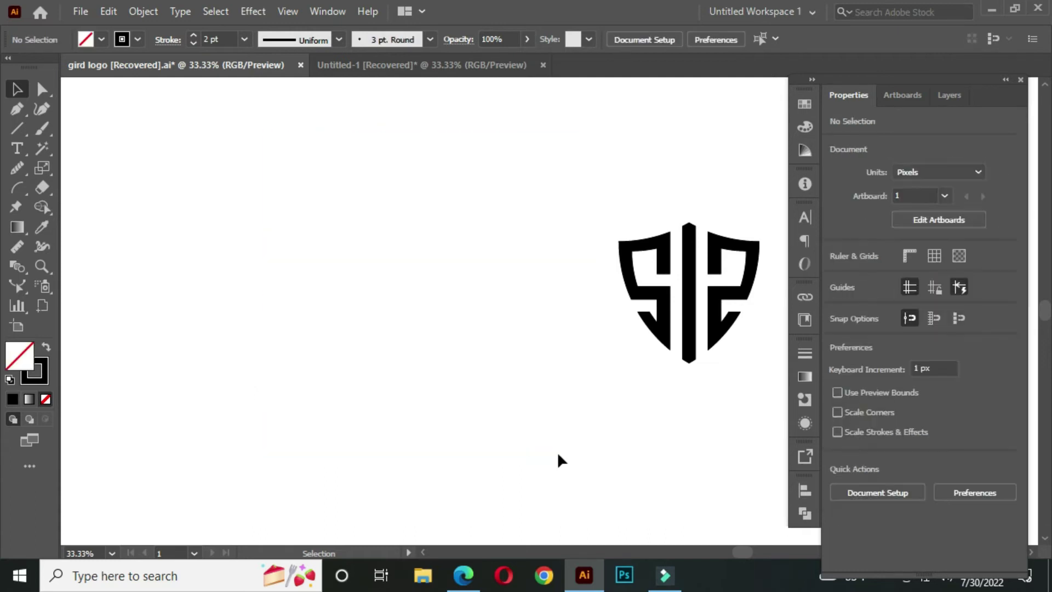
pyautogui.moveTo(563, 171); pyautogui.dragTo(762, 414)
pyautogui.moveTo(685, 303); pyautogui.dragTo(398, 314)
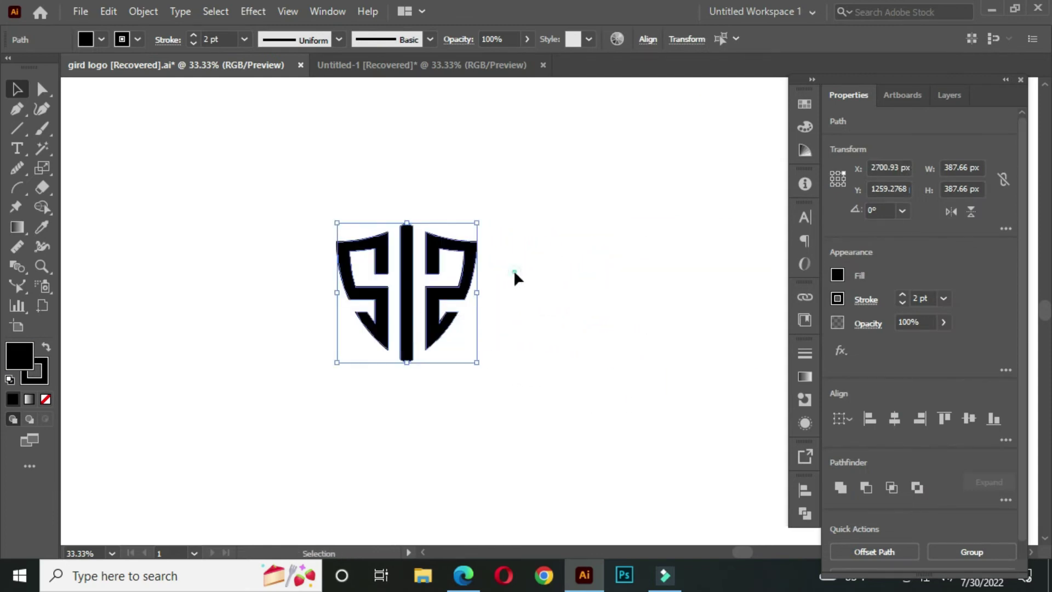
pyautogui.click(515, 272)
pyautogui.scroll(1, 412, 290)
pyautogui.moveTo(318, 305); pyautogui.dragTo(335, 308)
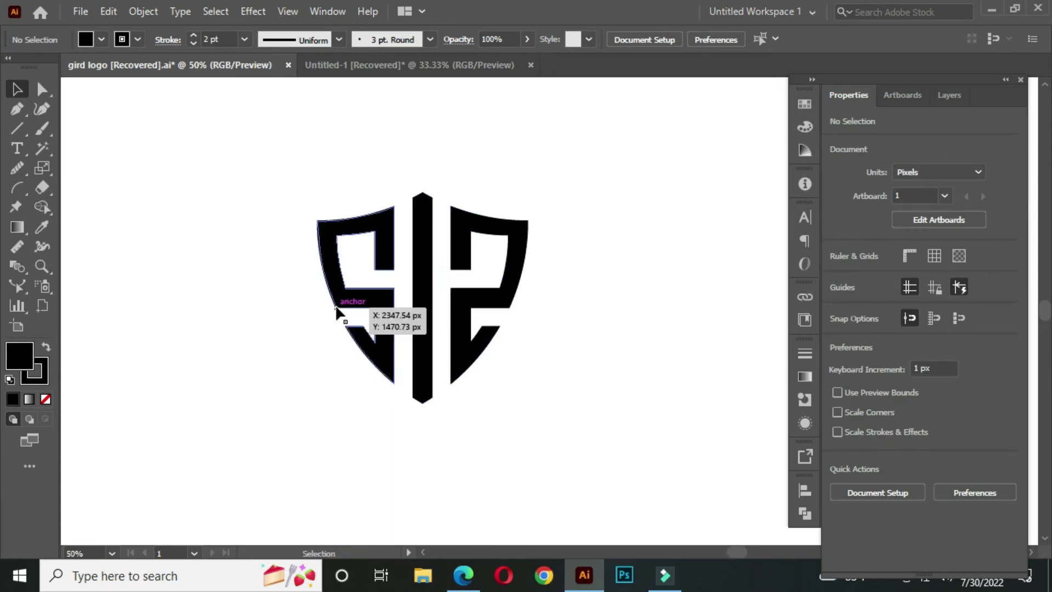
pyautogui.moveTo(481, 261); pyautogui.dragTo(484, 305)
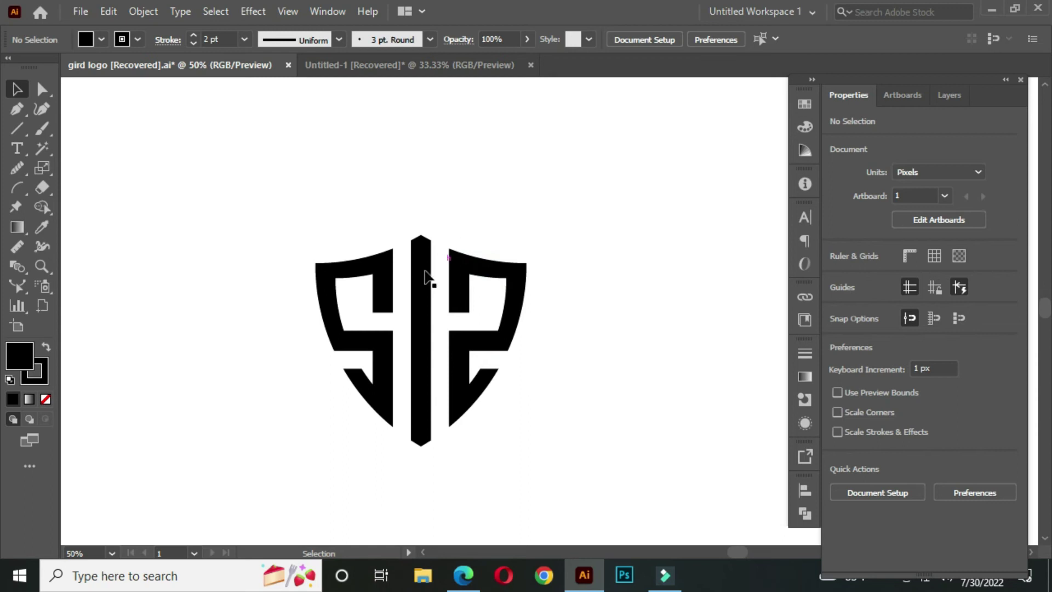
# Stretch the center bar upward above the shield to a height of about 554 px.
pyautogui.click(420, 263)
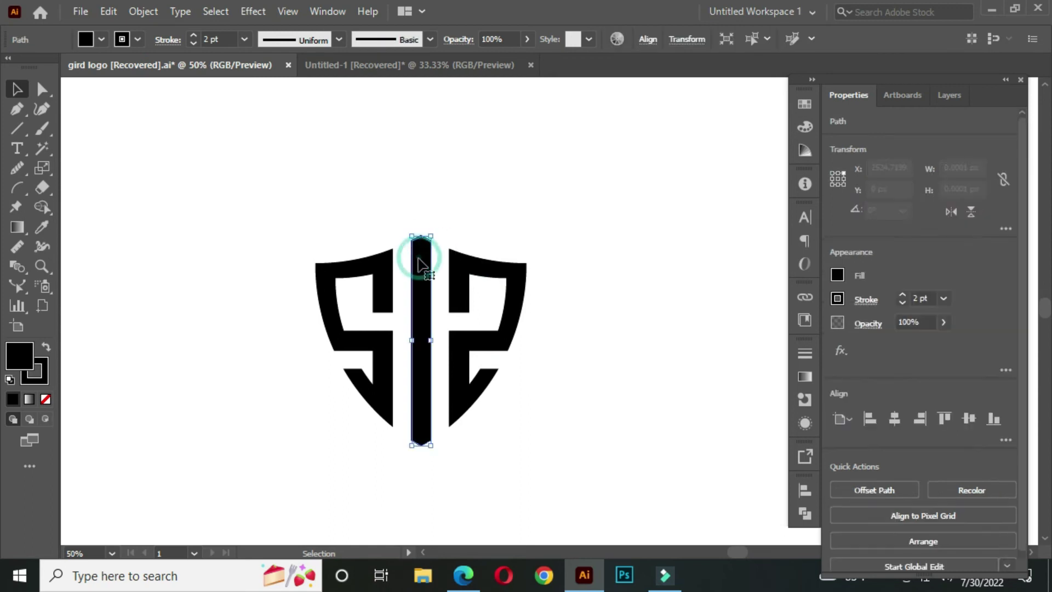
pyautogui.moveTo(421, 236); pyautogui.dragTo(420, 146)
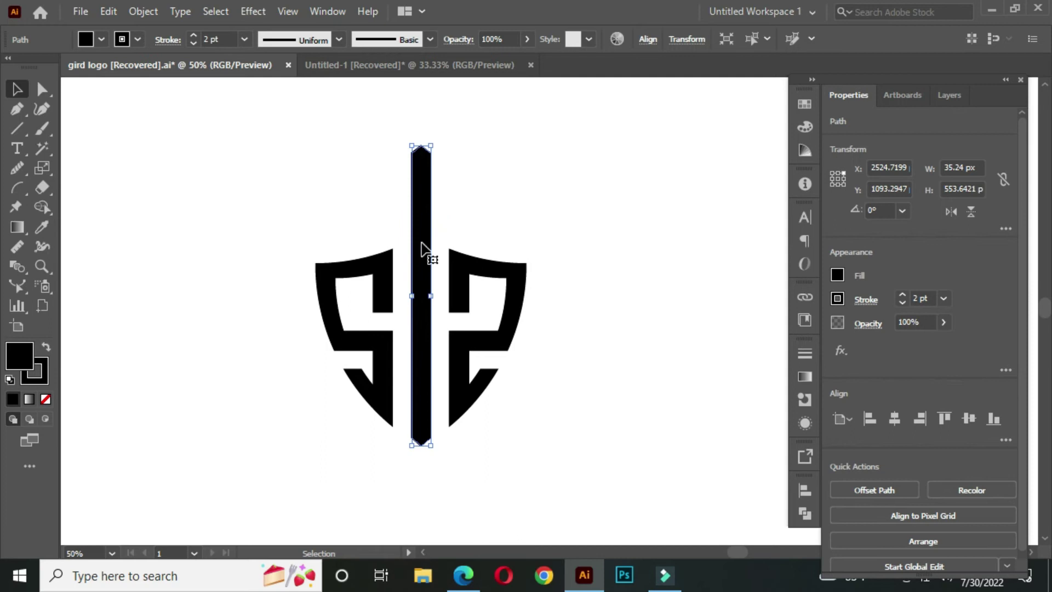
# Place a copy of the tall bar right of the shield and rotate it about 45° so it slopes down to the right.
pyautogui.moveTo(425, 248); pyautogui.dragTo(574, 243)
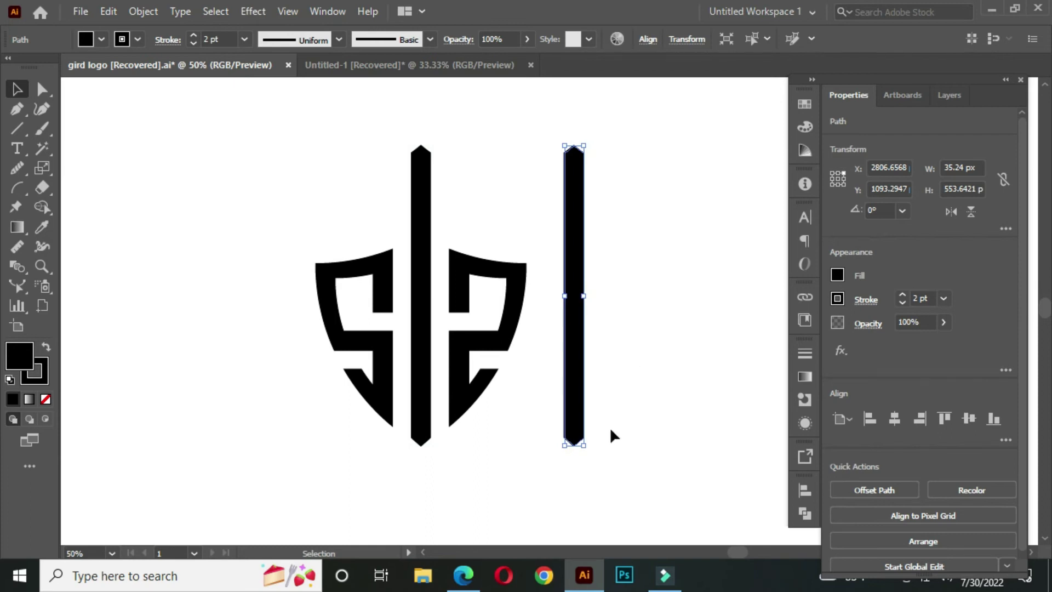
pyautogui.moveTo(592, 454); pyautogui.dragTo(686, 392)
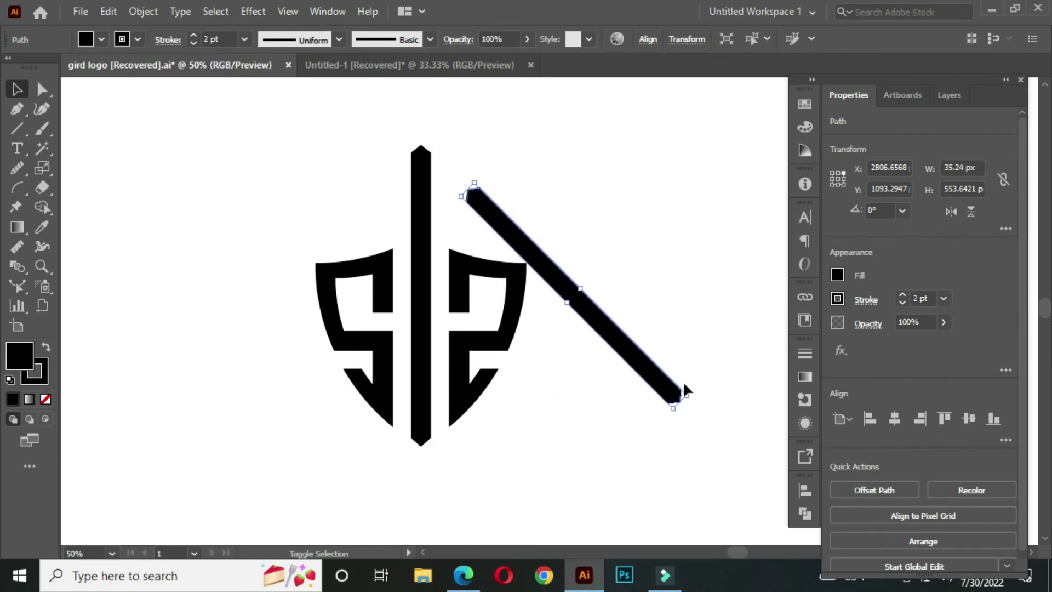
# Move the sloped bar up and left so its lower end crosses the center bar just above the shield.
pyautogui.moveTo(581, 331); pyautogui.dragTo(453, 219)
pyautogui.scroll(2, 457, 224)
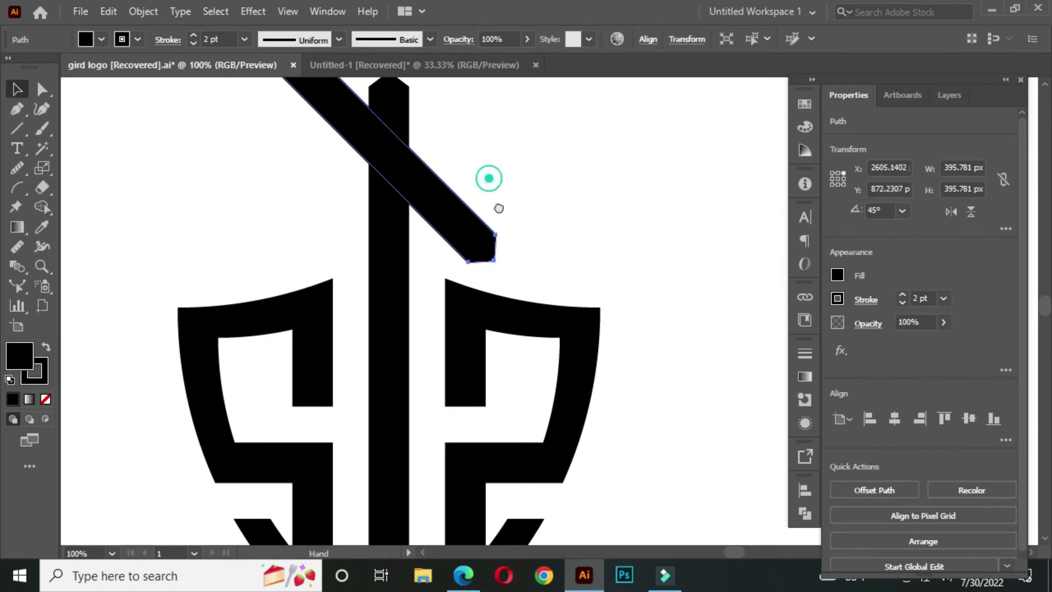
pyautogui.moveTo(489, 178); pyautogui.dragTo(504, 212)
# Make a copy of the sloped bar reflected about the vertical axis and move it right to form a symmetrical X over the center bar.
pyautogui.rightClick(423, 203)
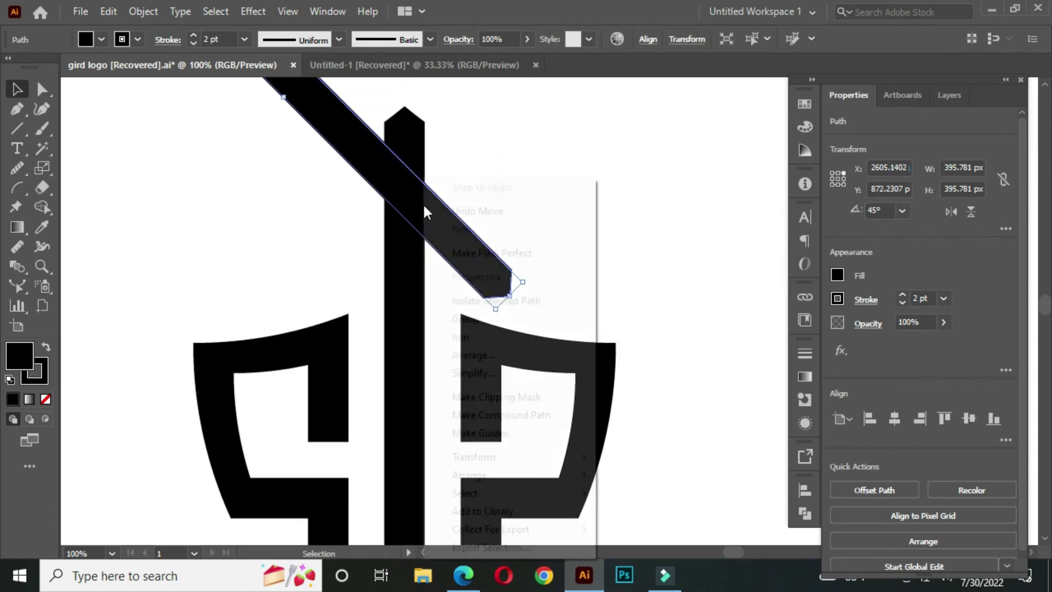
pyautogui.moveTo(498, 458)
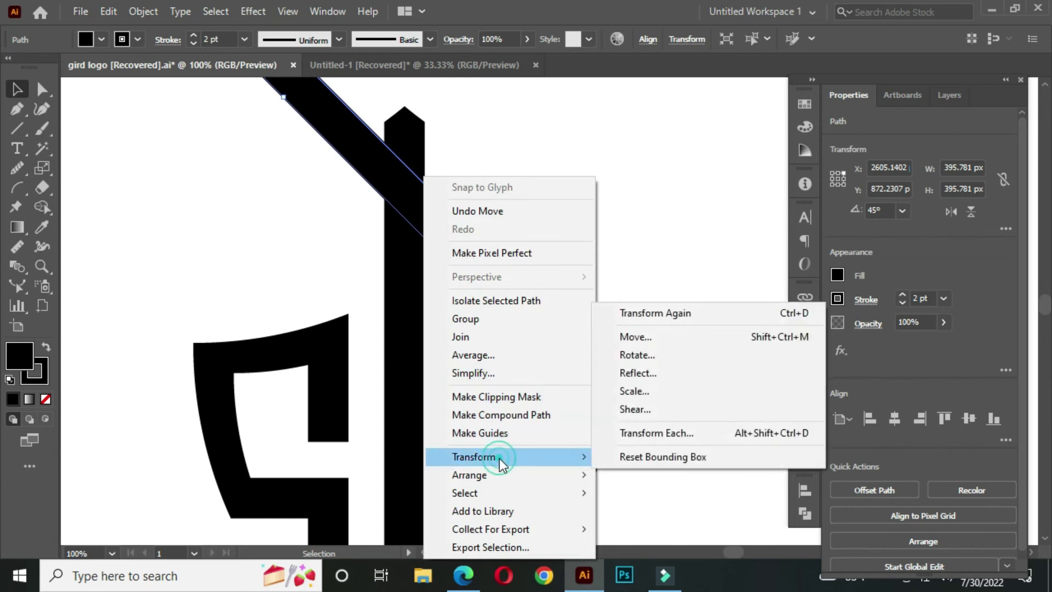
pyautogui.click(645, 373)
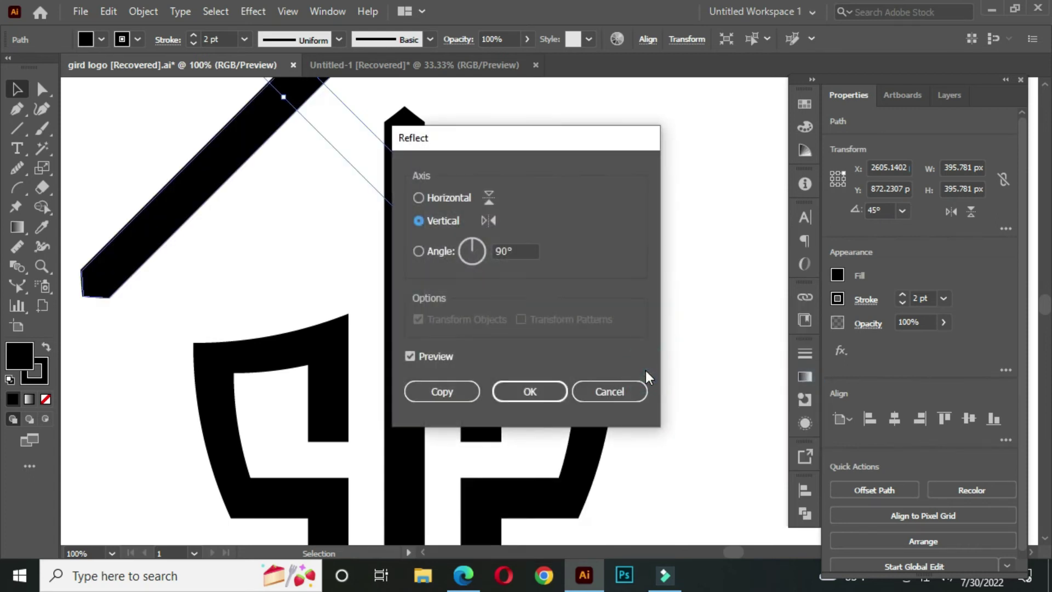
pyautogui.click(451, 391)
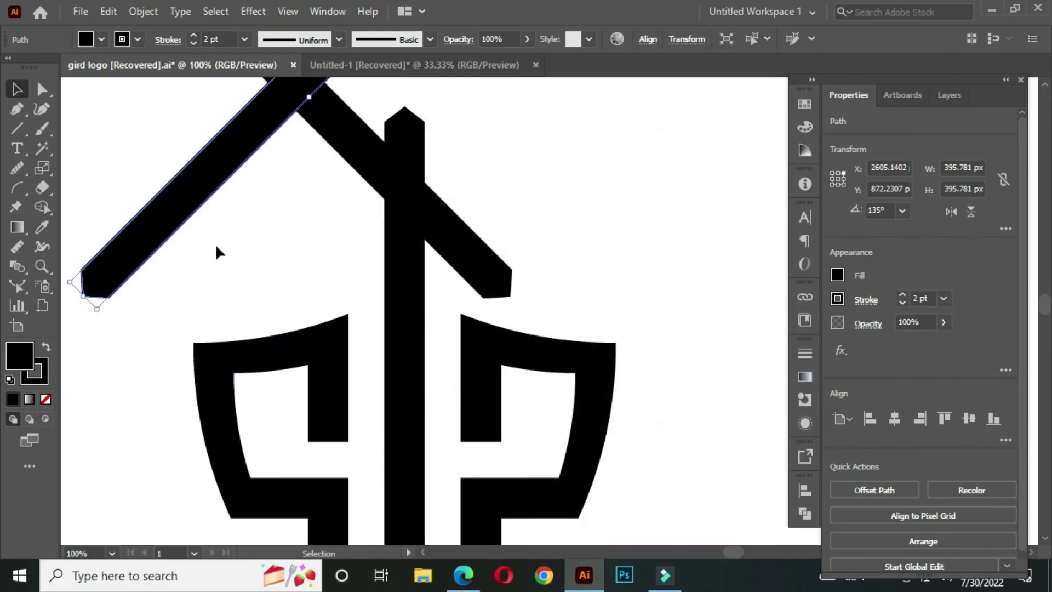
pyautogui.moveTo(191, 205); pyautogui.dragTo(407, 209)
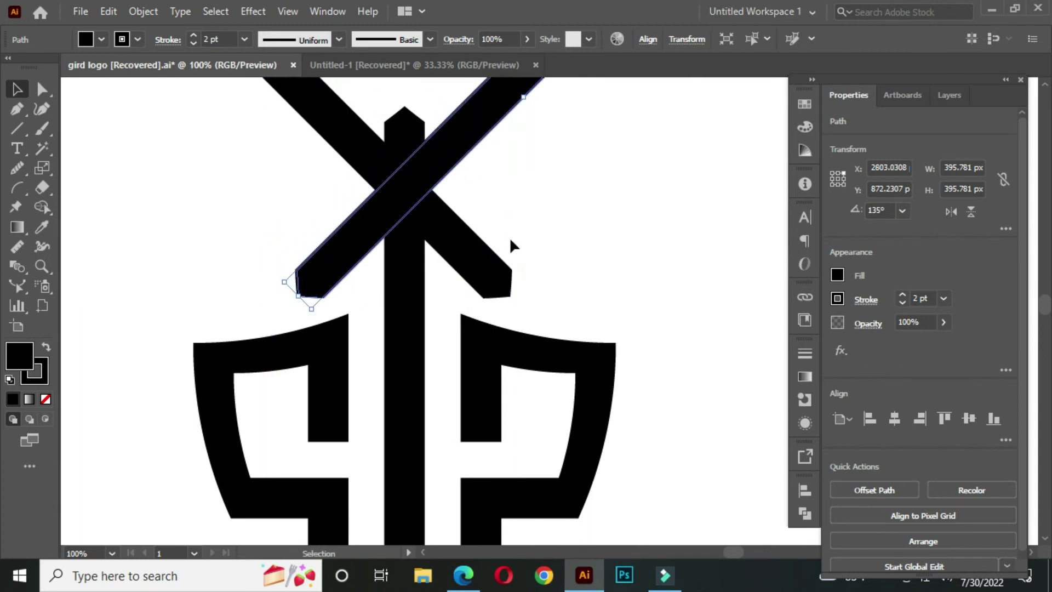
pyautogui.click(542, 241)
# Remove the long upper arms of both crossed bars with the Shape Builder, keeping only the short arms sloping down from the center bar.
pyautogui.scroll(-1, 541, 263)
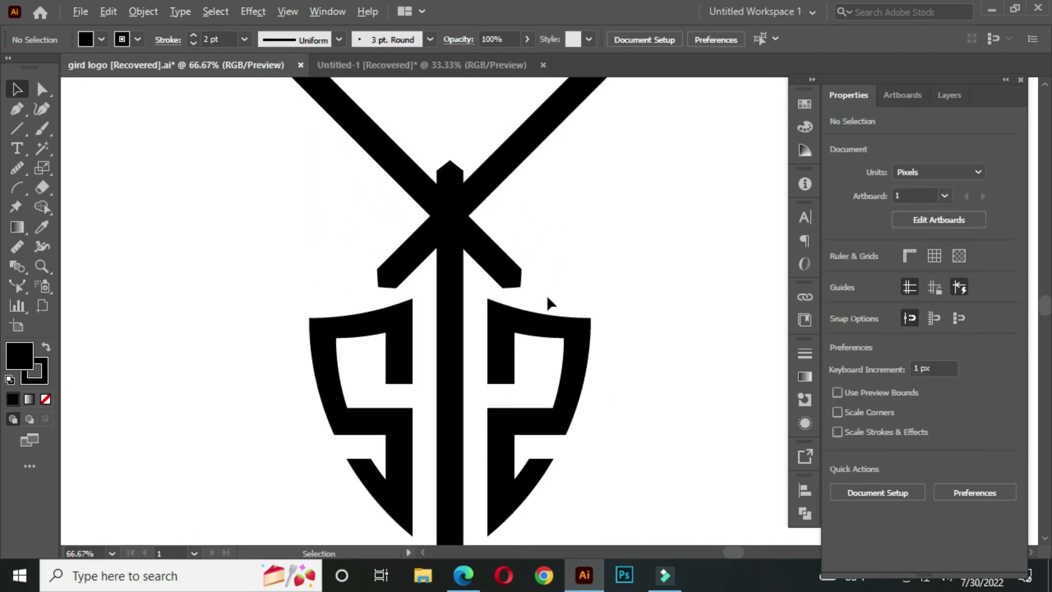
pyautogui.scroll(-1, 545, 296)
pyautogui.moveTo(542, 264); pyautogui.dragTo(514, 282)
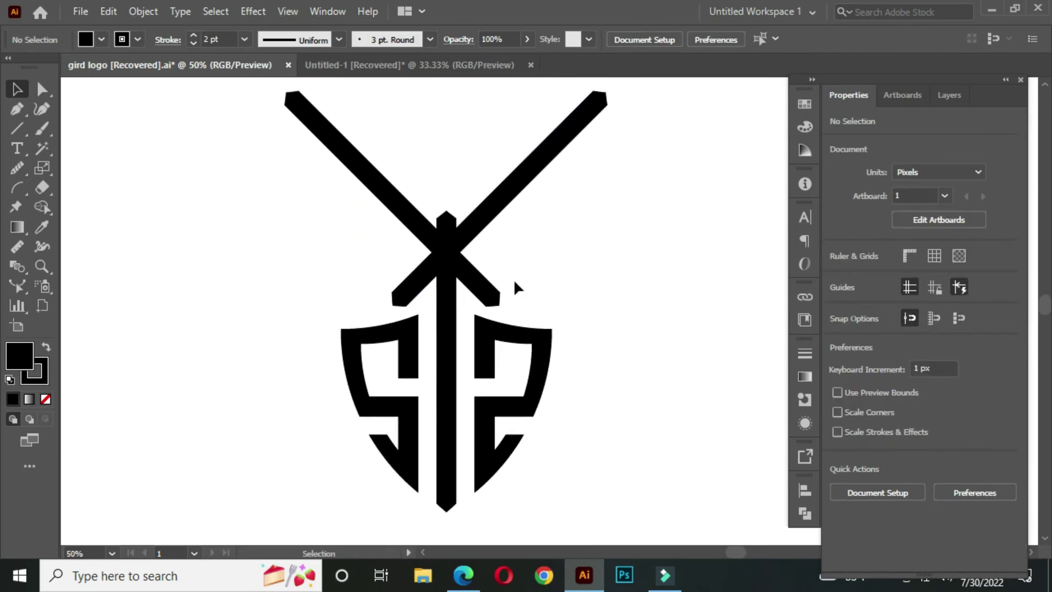
pyautogui.scroll(-1, 514, 282)
pyautogui.moveTo(317, 148); pyautogui.dragTo(630, 462)
pyautogui.moveTo(41, 205); pyautogui.dragTo(88, 205)
pyautogui.scroll(1, 512, 254)
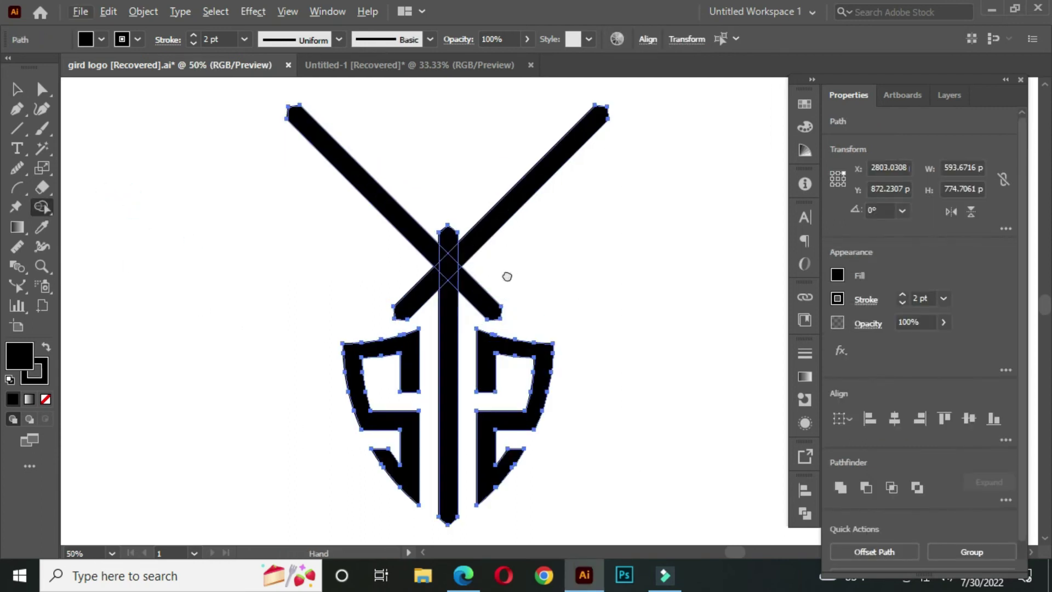
pyautogui.moveTo(331, 151); pyautogui.dragTo(318, 230)
pyautogui.moveTo(425, 159); pyautogui.dragTo(461, 240)
pyautogui.press('v')
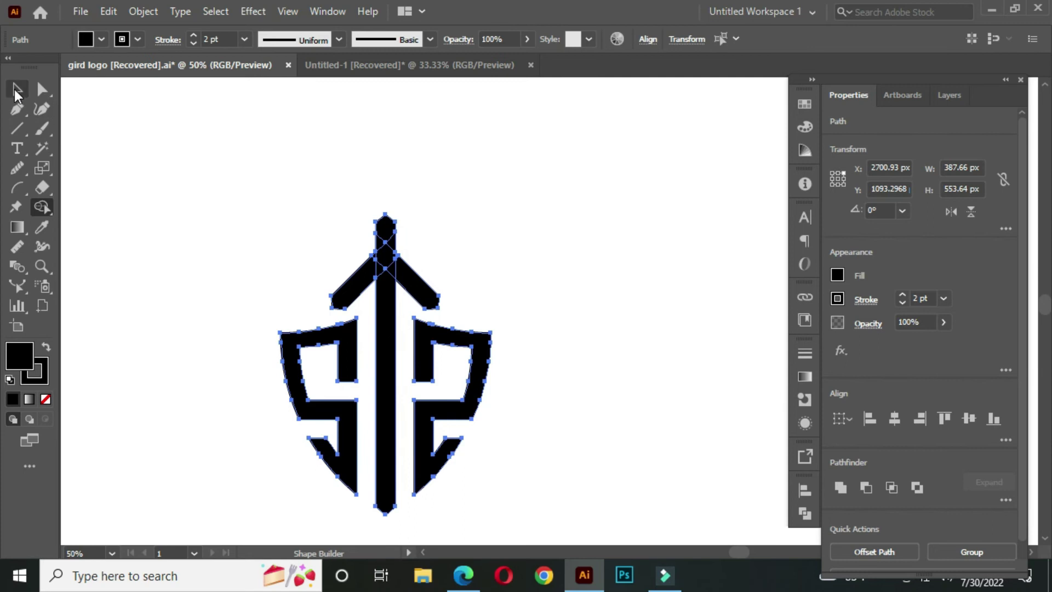
pyautogui.click(212, 158)
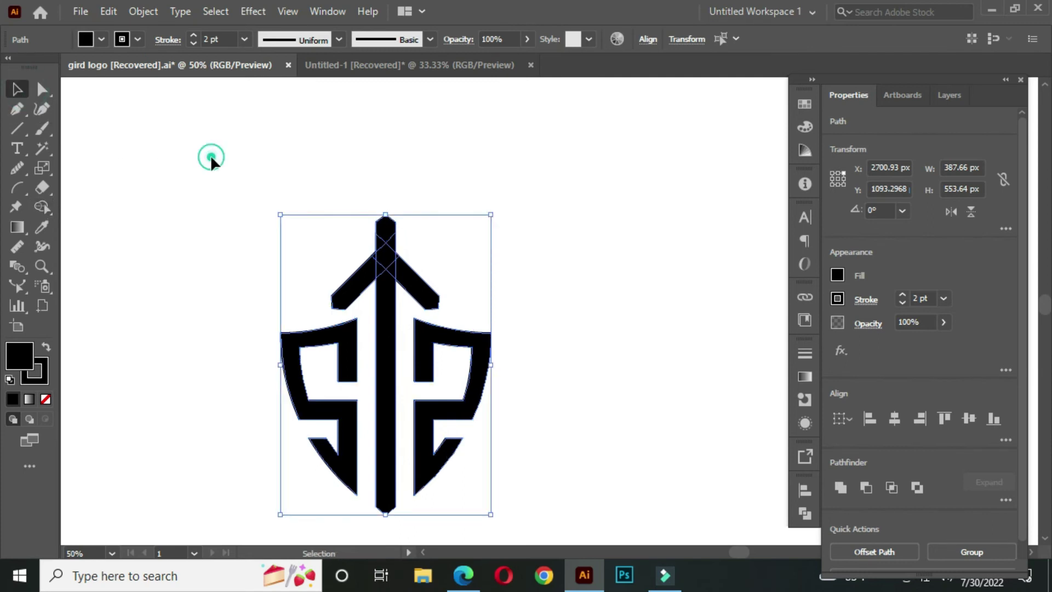
# Stretch the center bar upward to a height of about 587 px.
pyautogui.click(385, 218)
pyautogui.moveTo(385, 214); pyautogui.dragTo(388, 196)
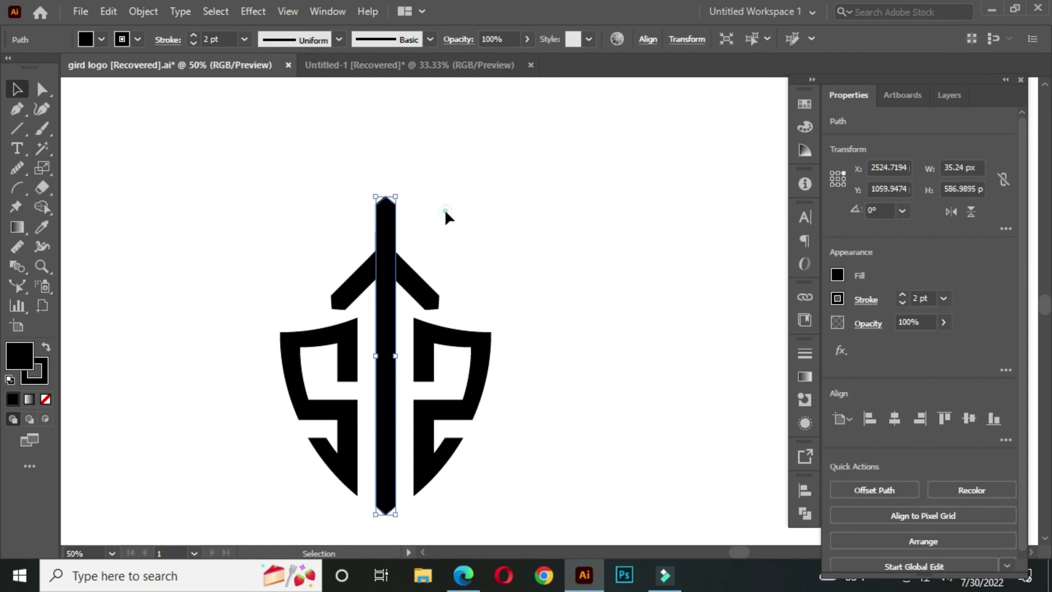
pyautogui.click(446, 212)
pyautogui.moveTo(424, 358); pyautogui.dragTo(425, 309)
pyautogui.hotkey('ctrl', 'z')
pyautogui.click(238, 159)
# Set the stroke weight of all the logo shapes to 10 pt.
pyautogui.moveTo(229, 116); pyautogui.dragTo(549, 469)
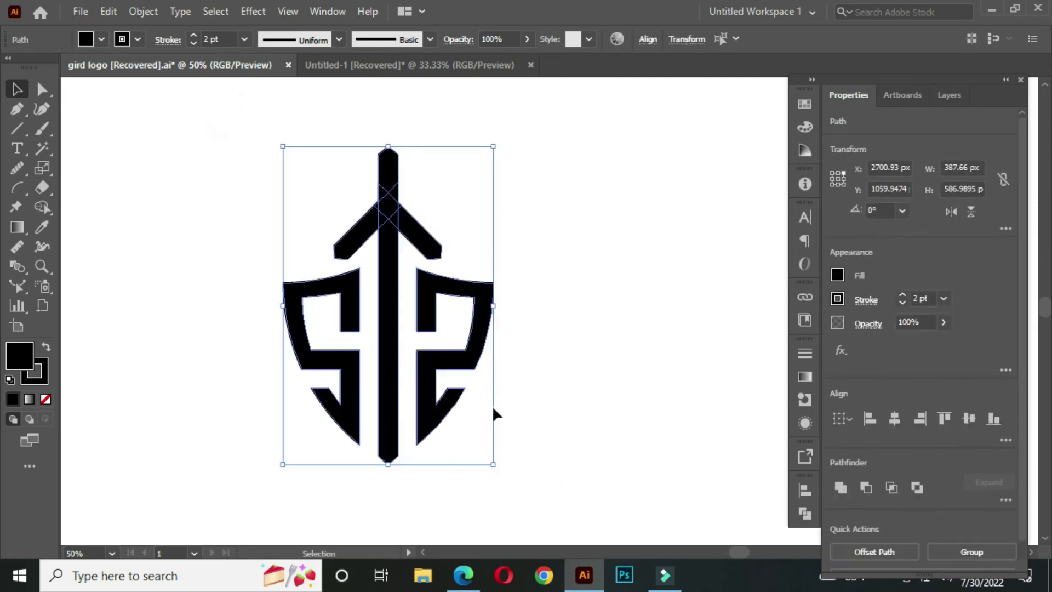
pyautogui.click(225, 40)
pyautogui.write('10')
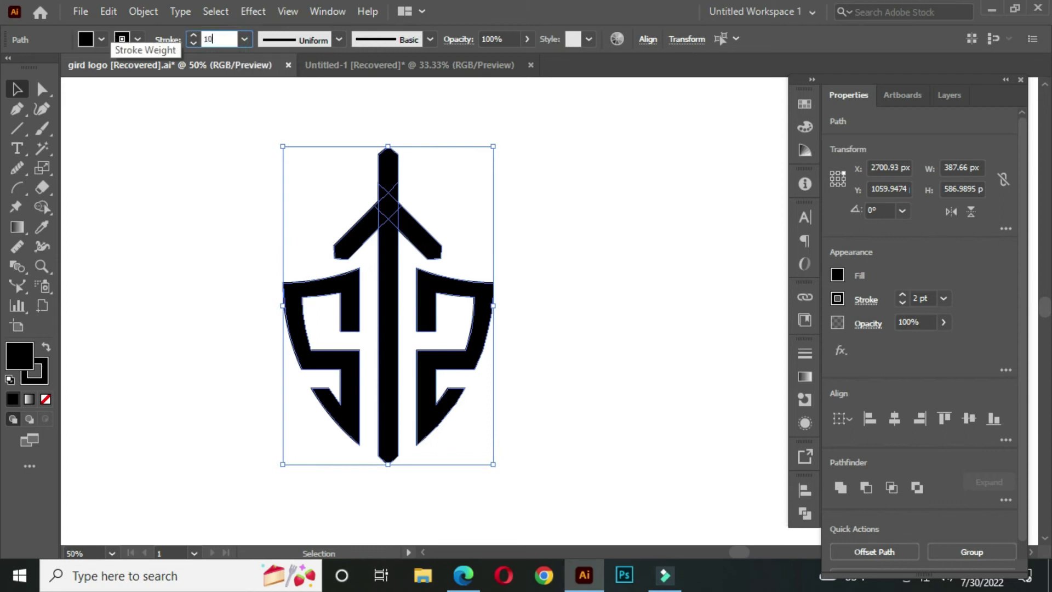
pyautogui.click(223, 159)
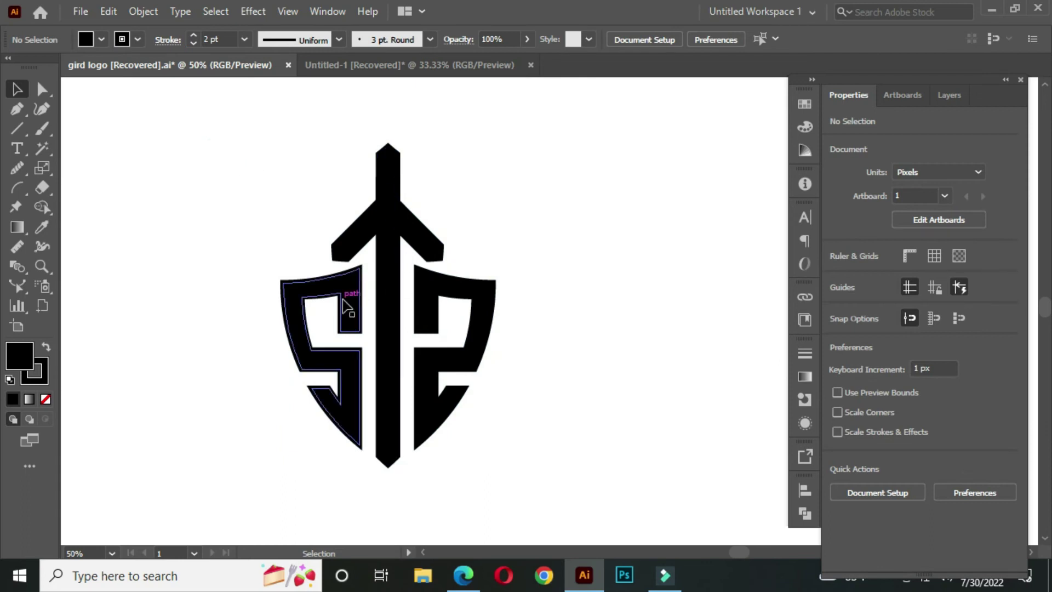
# Select the whole logo and expand its fills and strokes into plain shapes.
pyautogui.moveTo(223, 139); pyautogui.dragTo(567, 445)
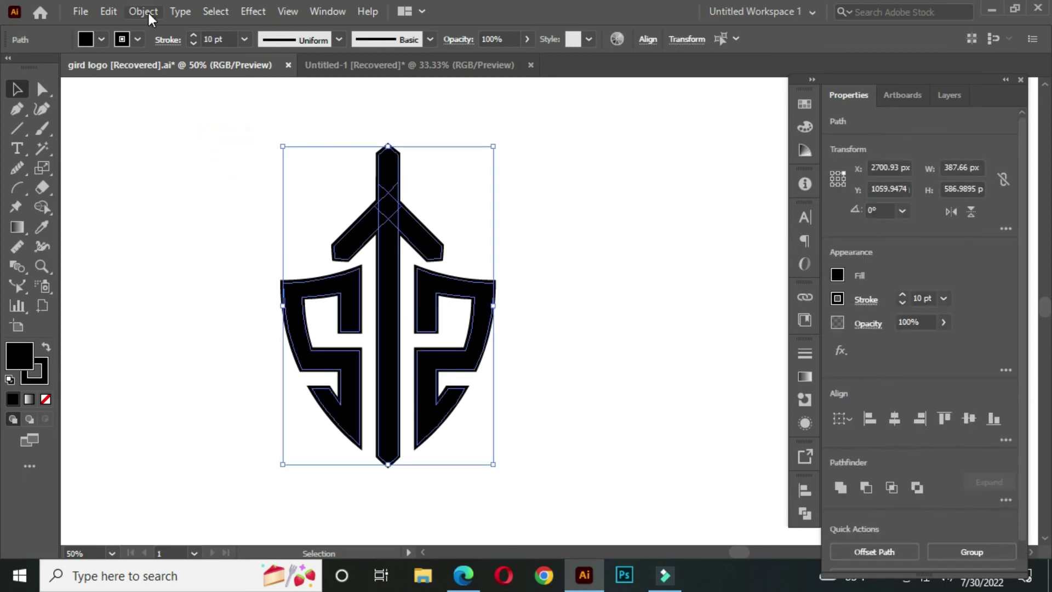
pyautogui.click(147, 11)
pyautogui.click(261, 198)
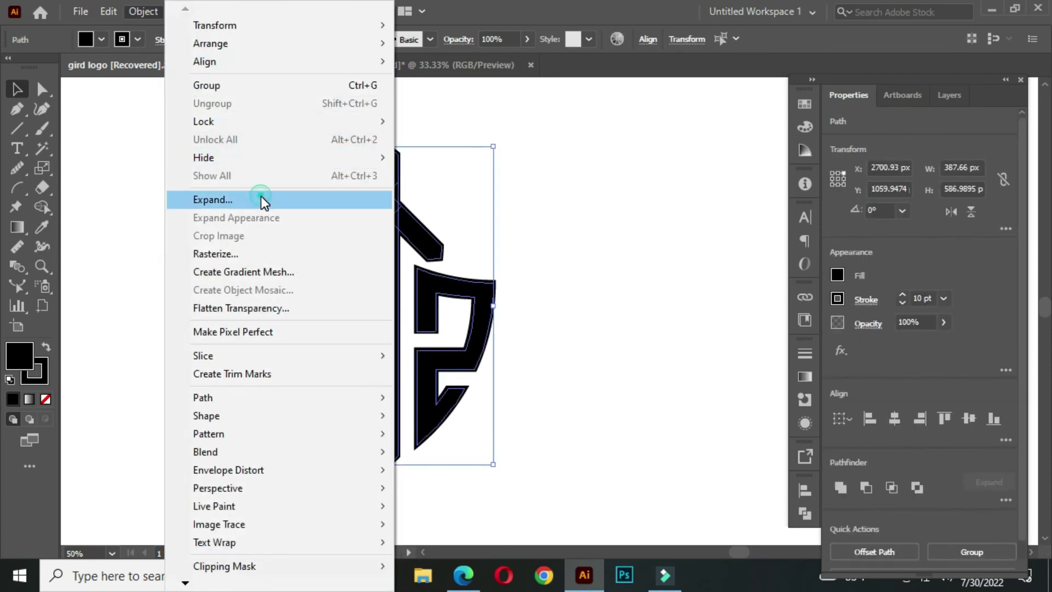
pyautogui.click(470, 377)
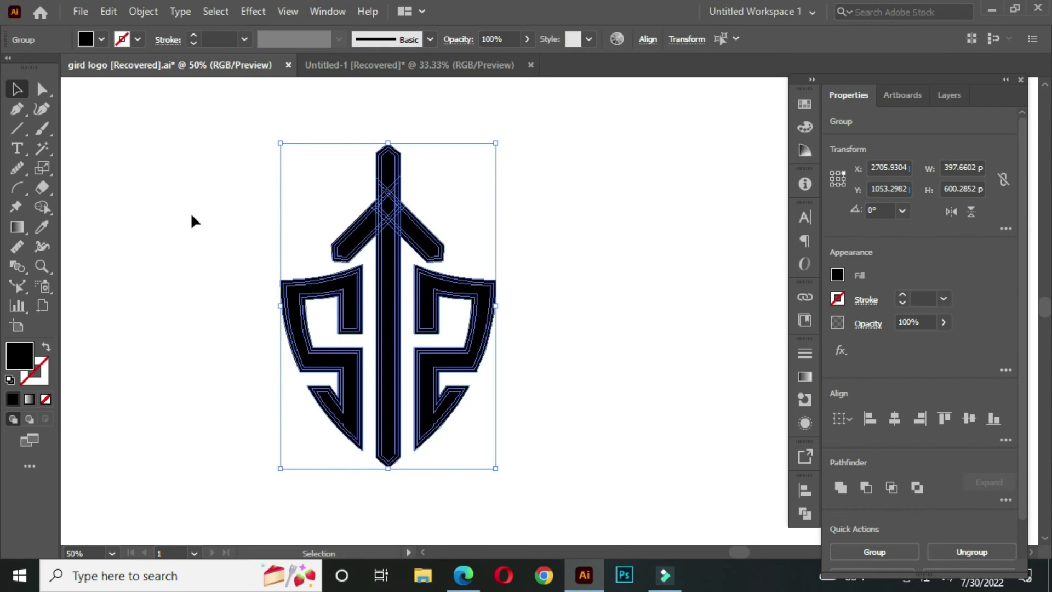
# Trim the outer stroke slivers from both sides and the tip of the handle above the sloping arms with the Shape Builder.
pyautogui.click(41, 209)
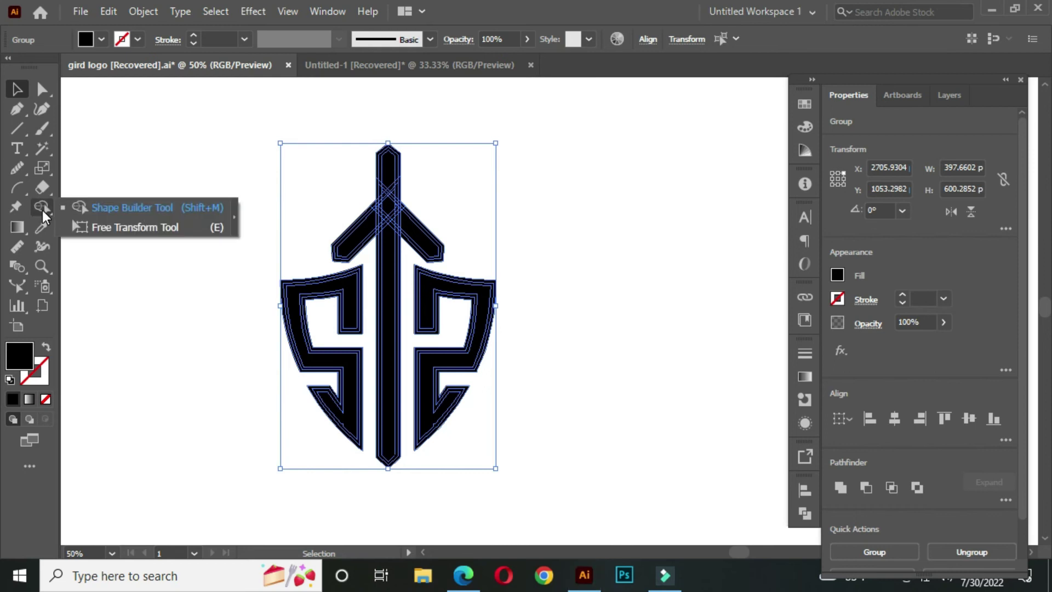
pyautogui.click(111, 209)
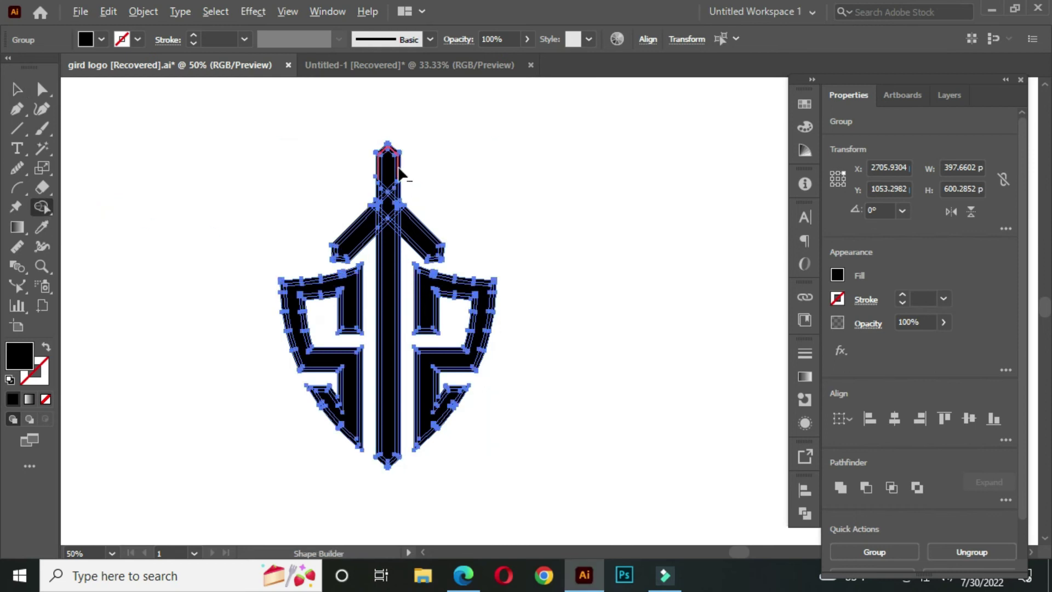
pyautogui.scroll(3, 399, 175)
pyautogui.scroll(1, 403, 207)
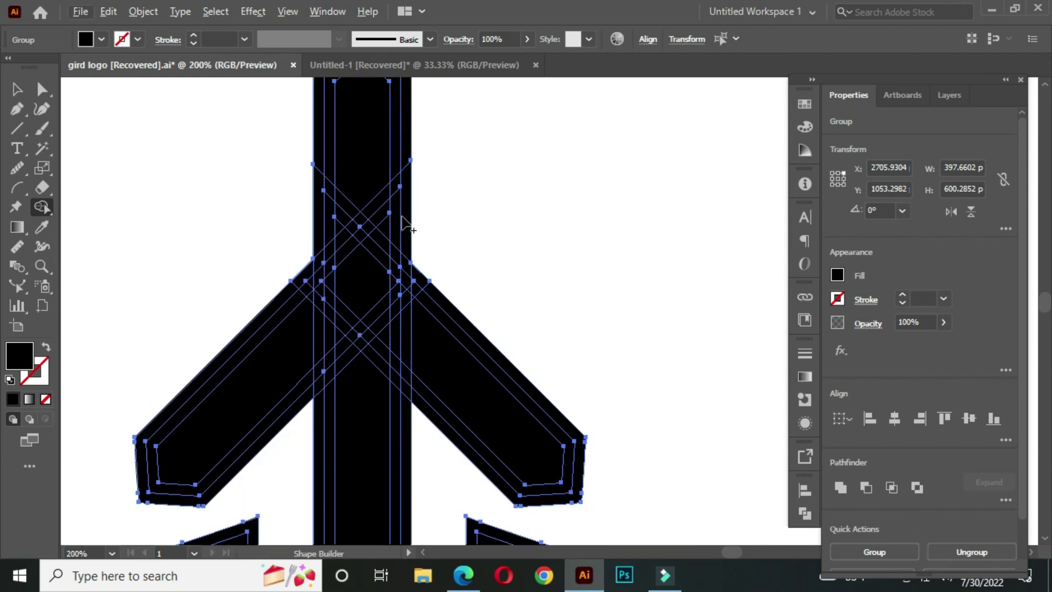
pyautogui.scroll(2, 409, 225)
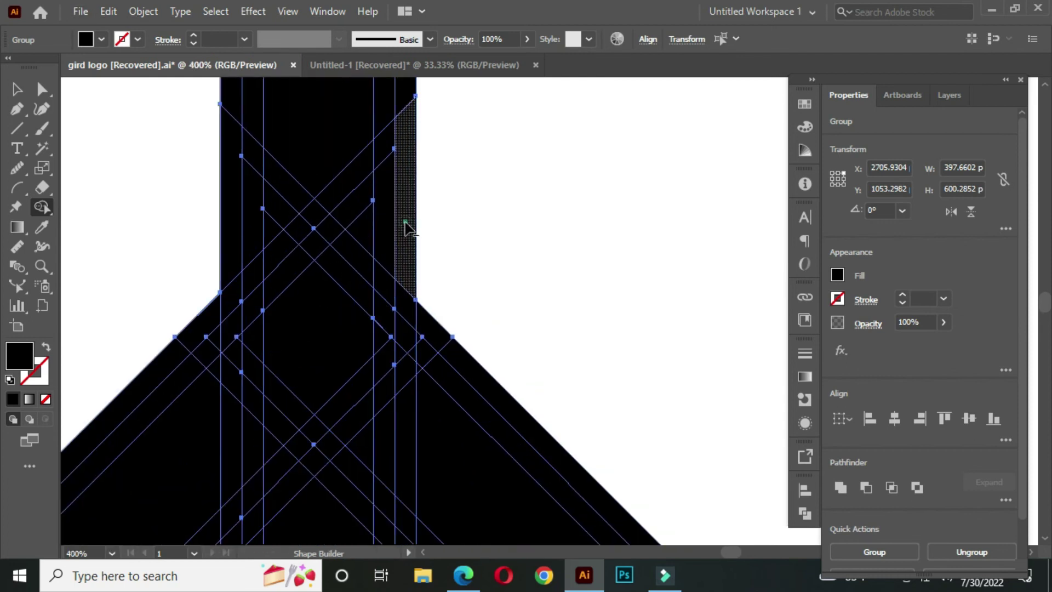
pyautogui.keyDown('alt'); pyautogui.click(405, 222); pyautogui.keyUp('alt')
pyautogui.keyDown('alt'); pyautogui.click(229, 211); pyautogui.keyUp('alt')
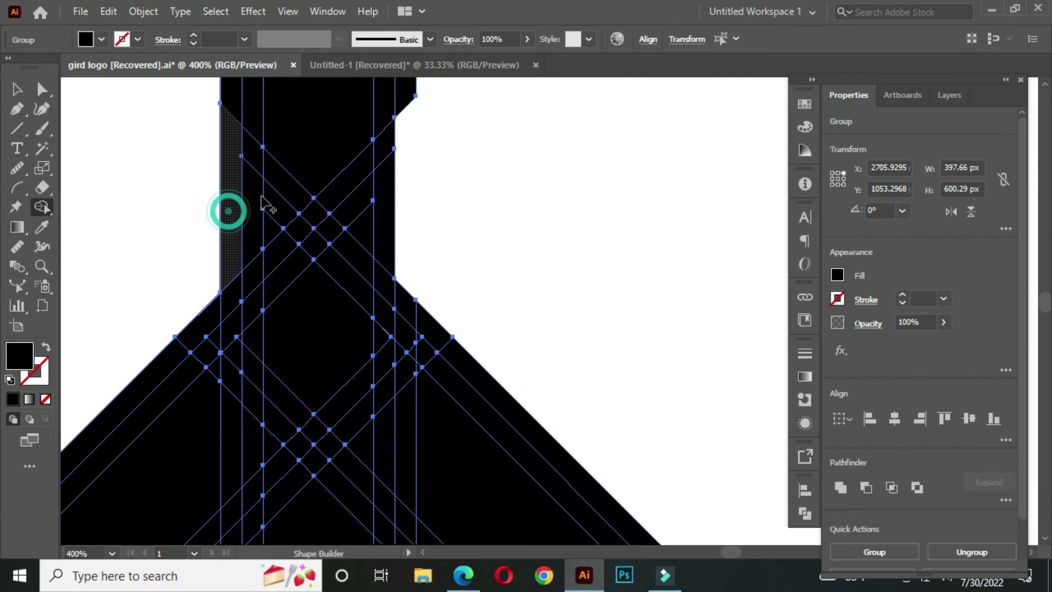
pyautogui.scroll(-2, 299, 145)
pyautogui.scroll(2, 327, 289)
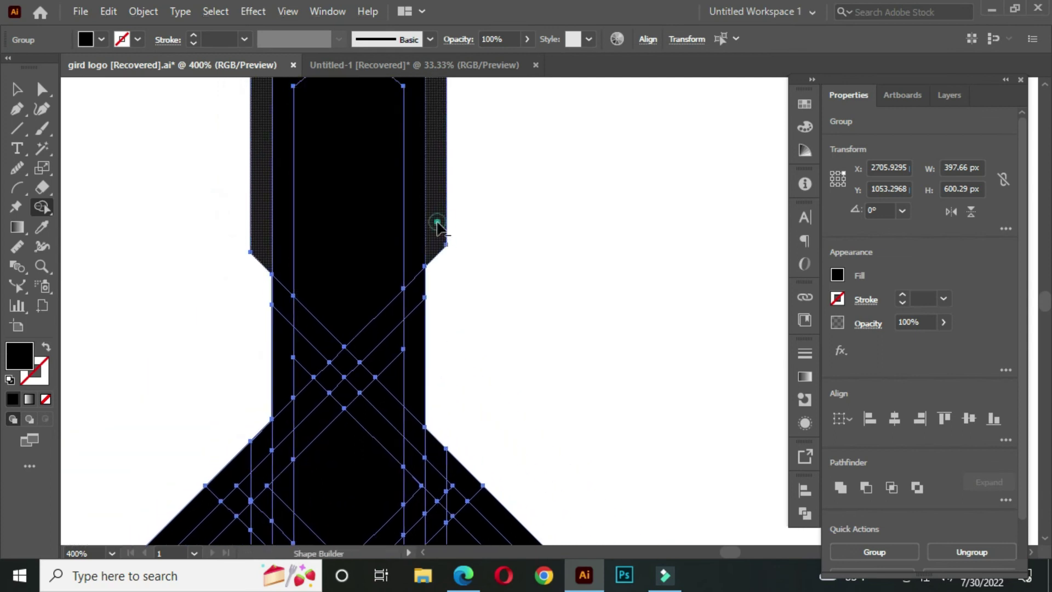
pyautogui.scroll(-2, 436, 219)
pyautogui.scroll(-1, 455, 251)
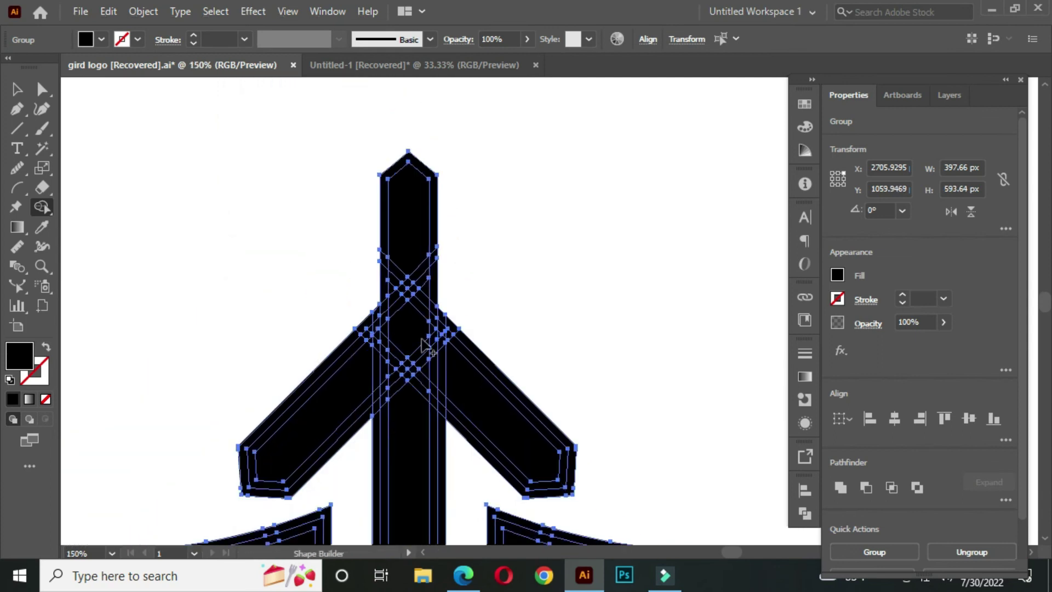
pyautogui.scroll(-1, 434, 298)
pyautogui.scroll(-1, 477, 336)
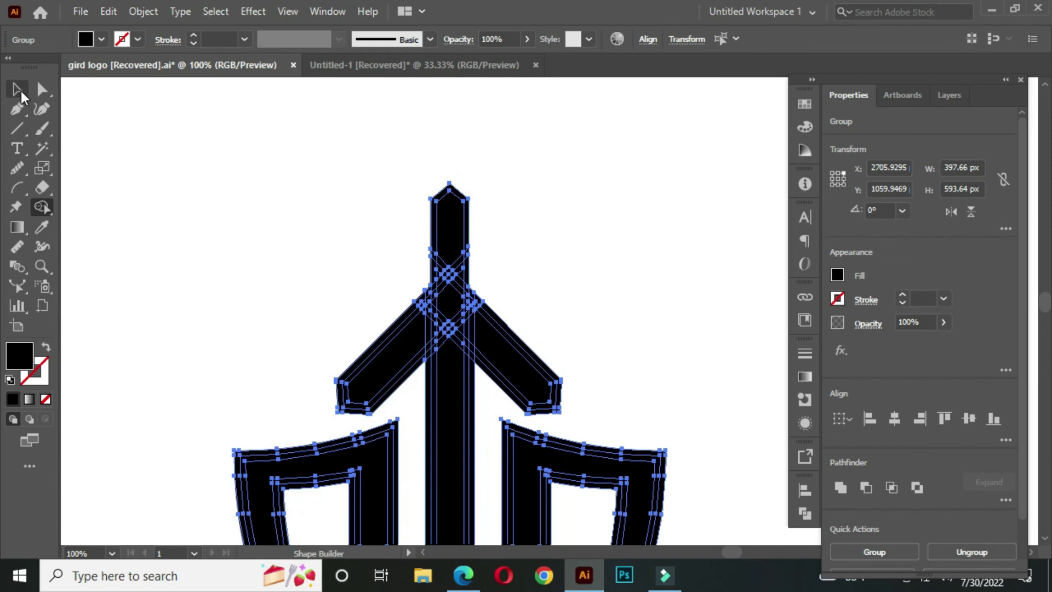
pyautogui.click(20, 93)
# Select the whole logo and merge its overlapping pieces with Pathfinder Unite.
pyautogui.scroll(-2, 446, 306)
pyautogui.moveTo(446, 357); pyautogui.dragTo(436, 328)
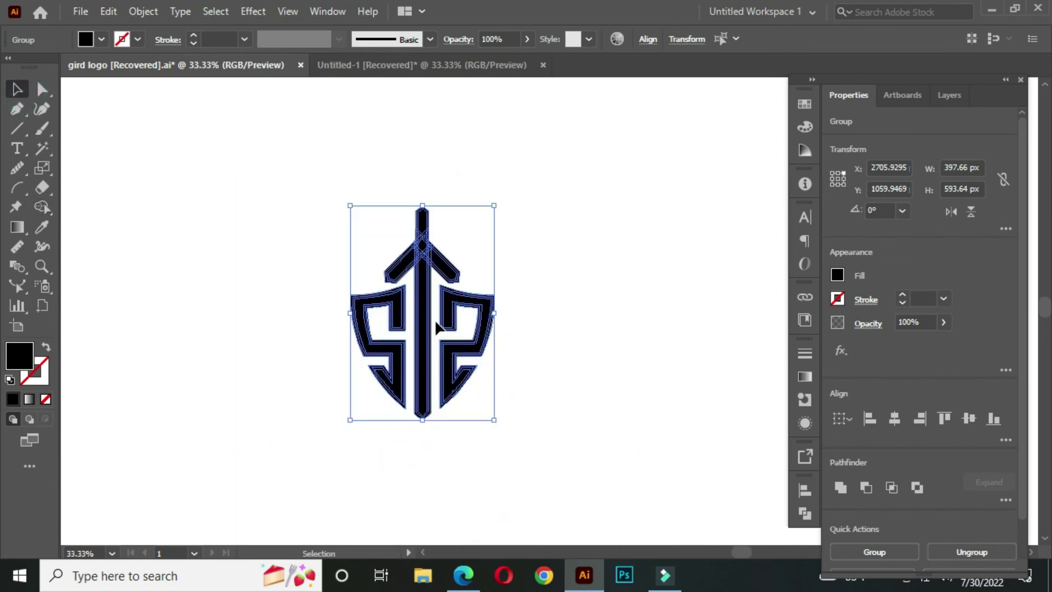
pyautogui.click(306, 207)
pyautogui.moveTo(301, 172); pyautogui.dragTo(567, 437)
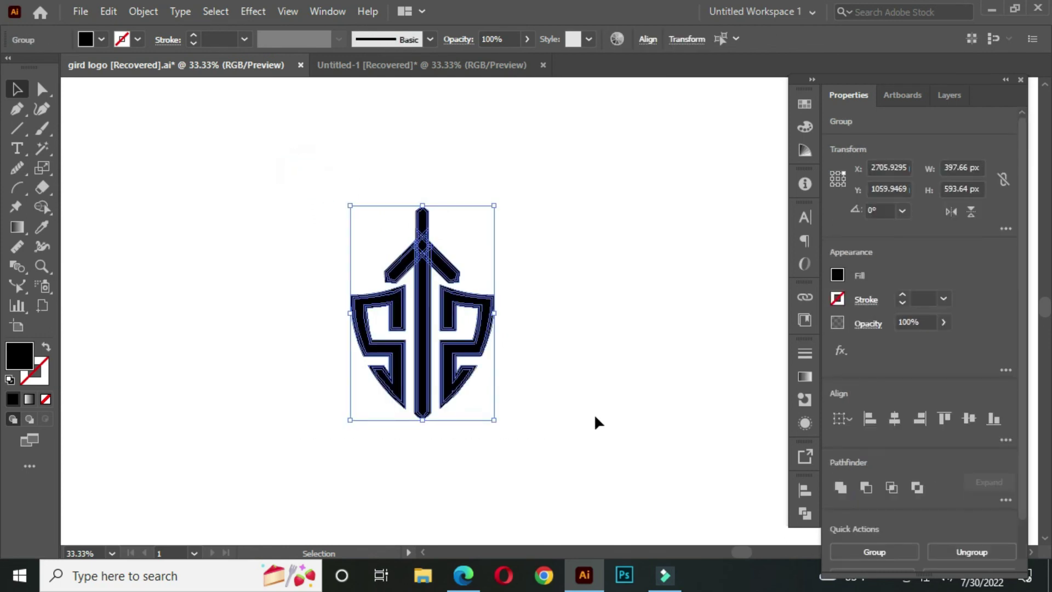
pyautogui.click(806, 513)
pyautogui.click(613, 492)
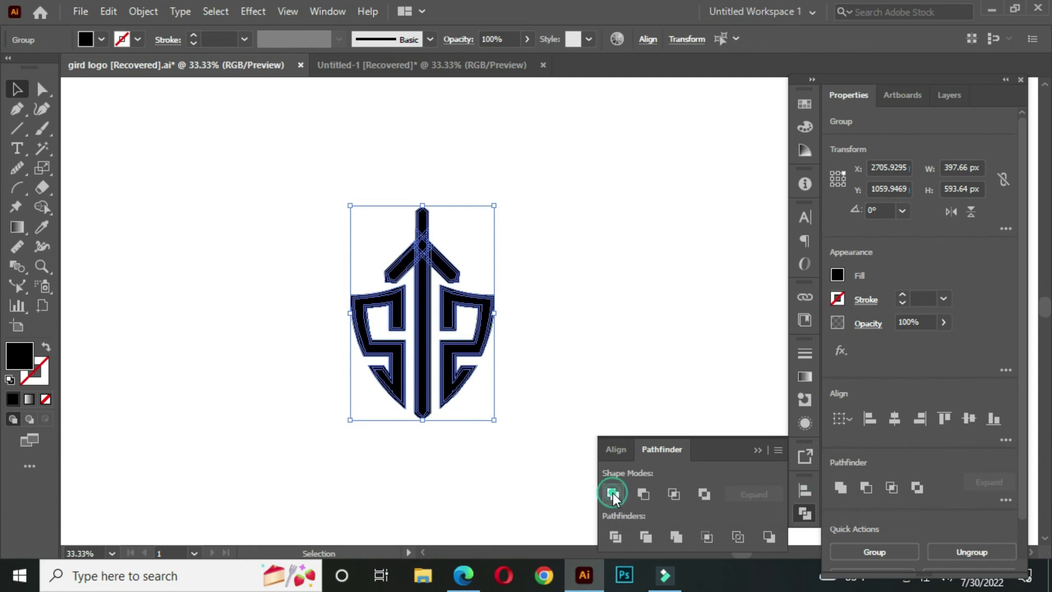
pyautogui.click(756, 451)
pyautogui.click(438, 351)
# Draw a black circle about 50 px in diameter, centered on the tip of the sword handle.
pyautogui.scroll(1, 441, 303)
pyautogui.moveTo(427, 321); pyautogui.dragTo(403, 321)
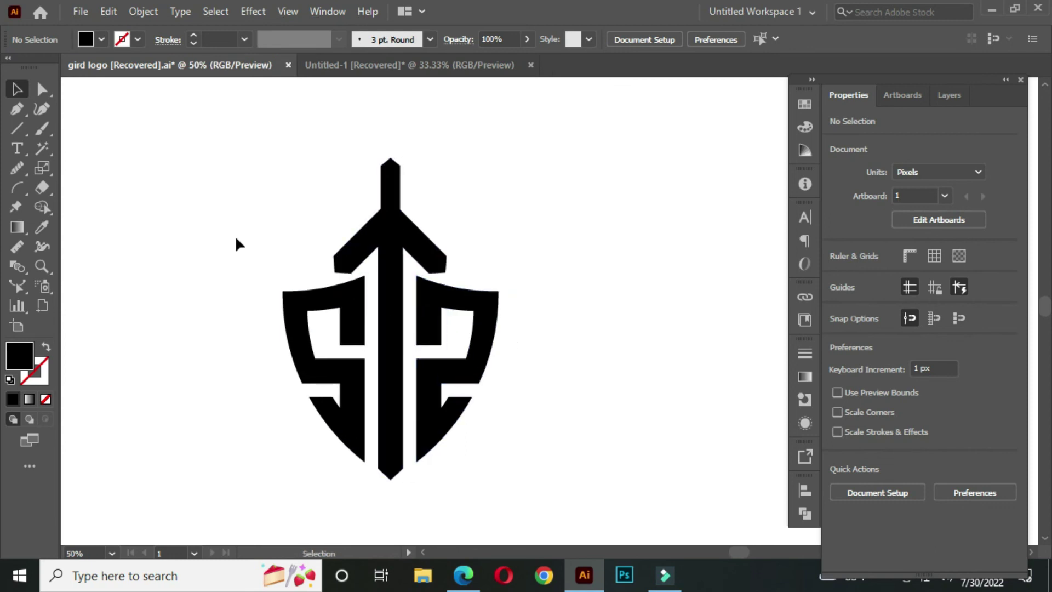
pyautogui.click(15, 130)
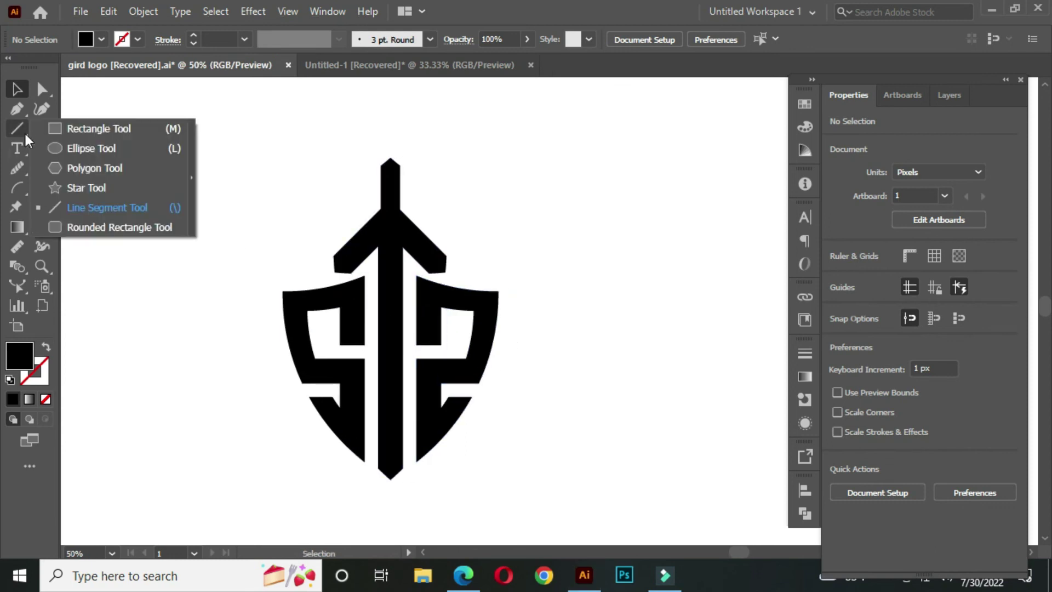
pyautogui.click(109, 146)
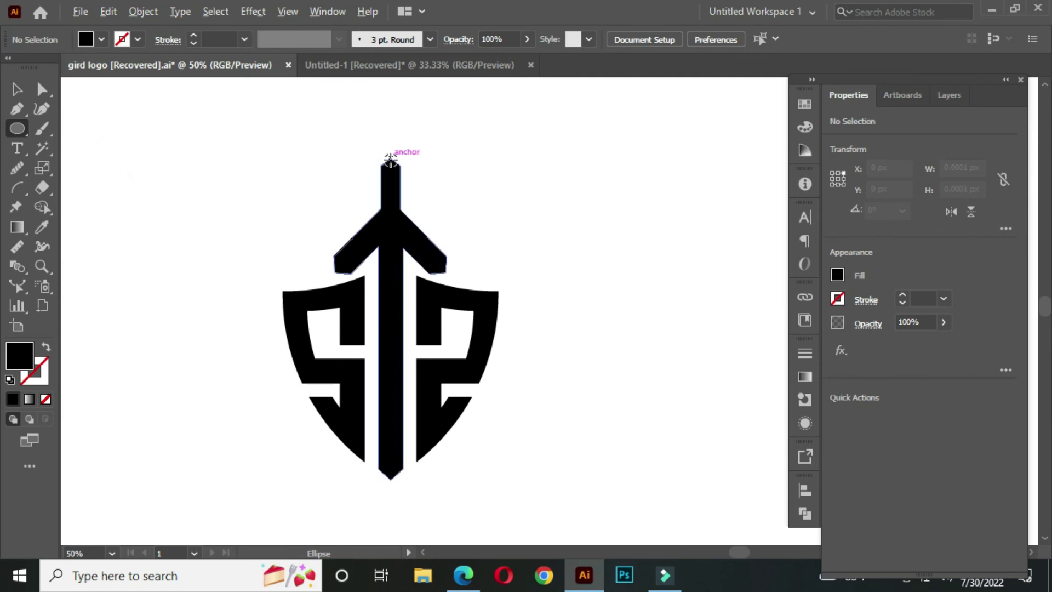
pyautogui.scroll(1, 390, 159)
pyautogui.moveTo(391, 159); pyautogui.dragTo(407, 175)
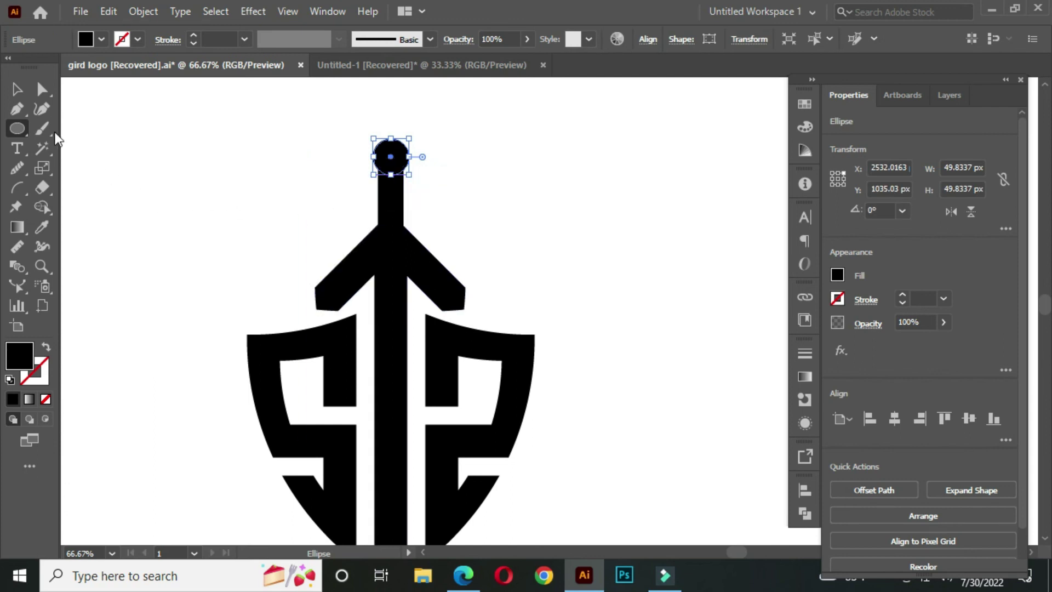
pyautogui.click(17, 89)
pyautogui.click(290, 208)
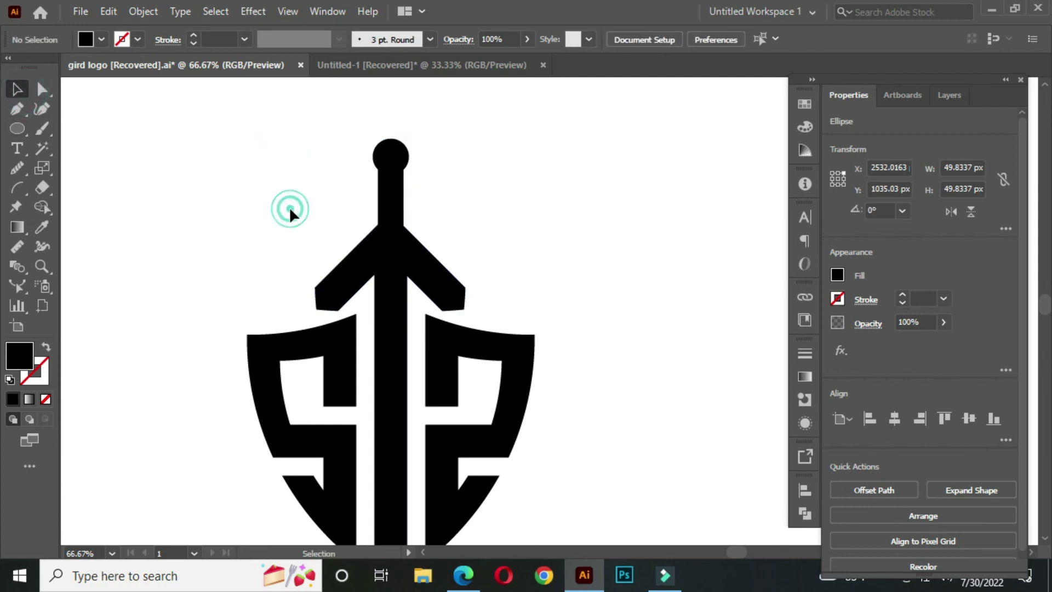
# Select the circle with the rest of the logo and unite them into one shape.
pyautogui.scroll(-1, 331, 225)
pyautogui.moveTo(334, 150); pyautogui.dragTo(470, 237)
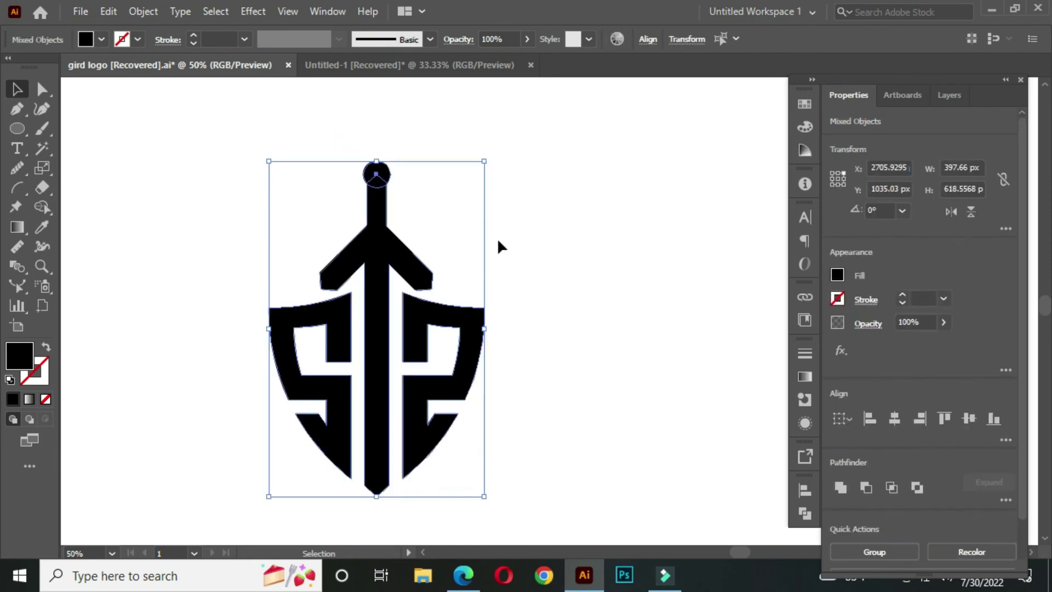
pyautogui.click(804, 513)
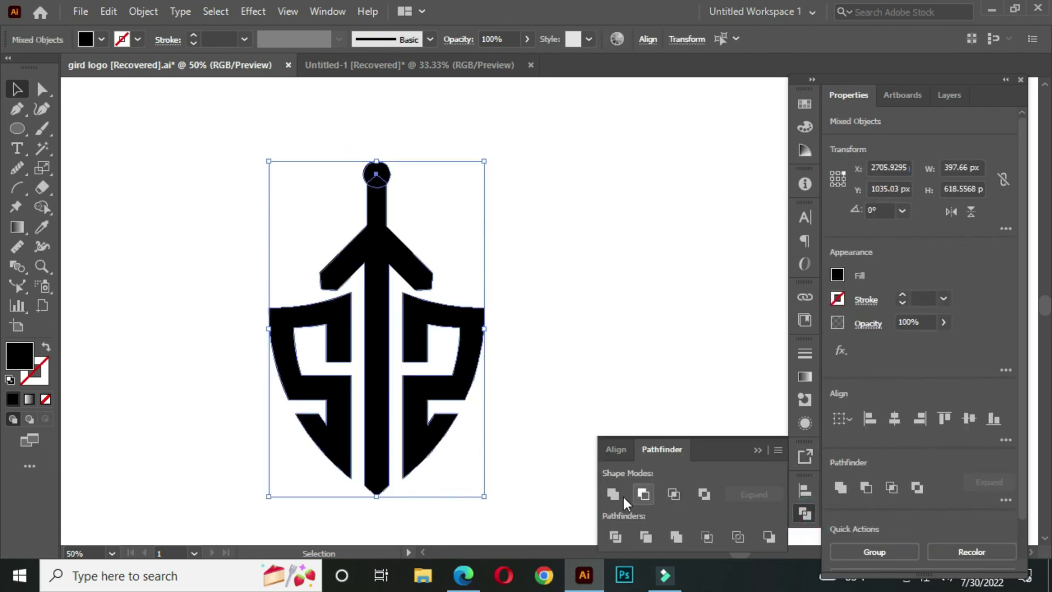
pyautogui.click(616, 494)
pyautogui.click(758, 451)
pyautogui.scroll(-1, 509, 363)
pyautogui.scroll(-1, 512, 389)
pyautogui.moveTo(465, 341); pyautogui.dragTo(489, 357)
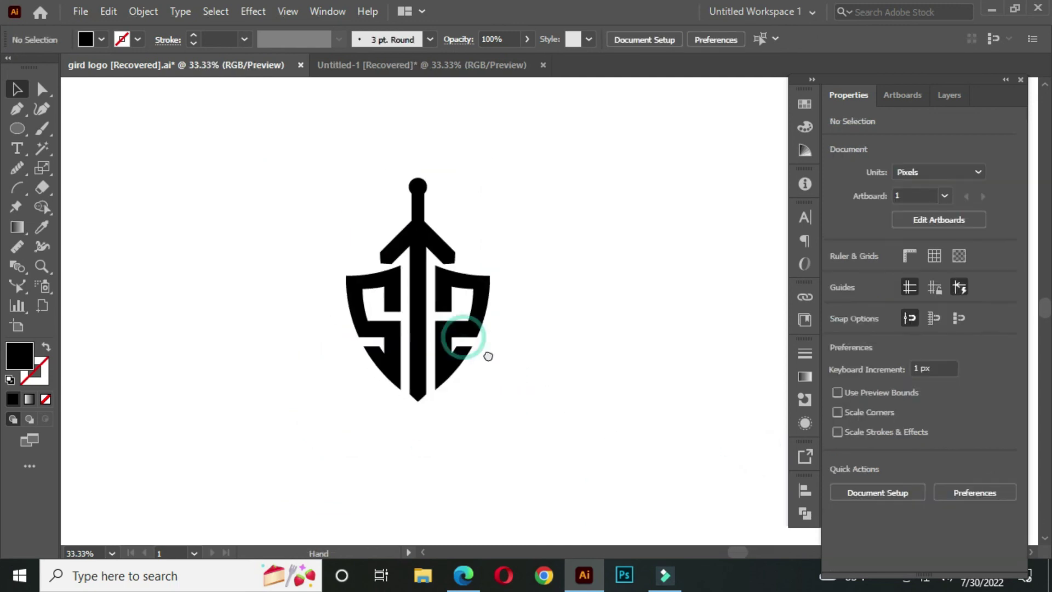
pyautogui.click(576, 309)
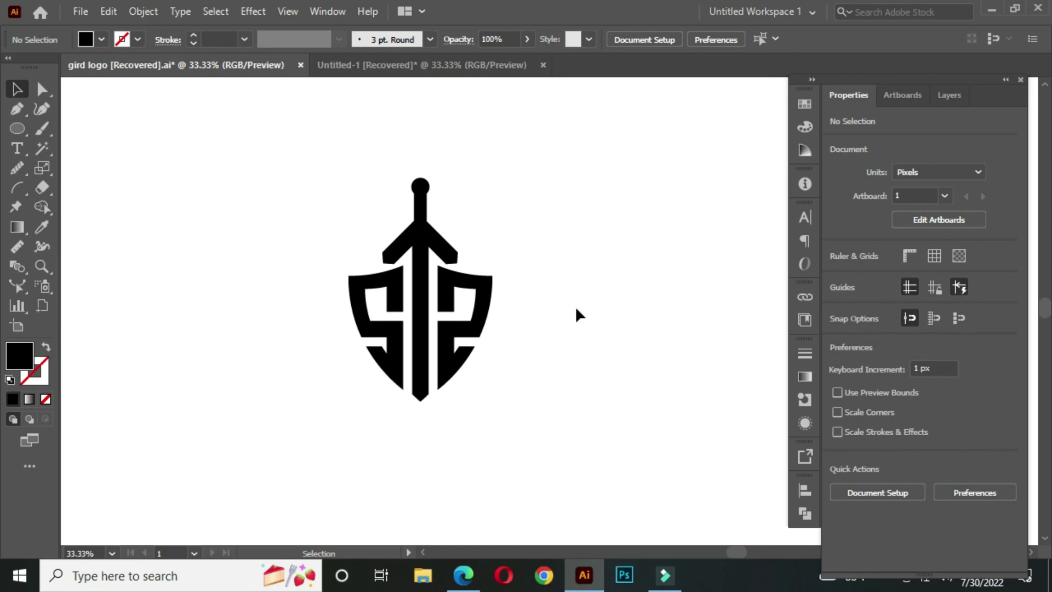